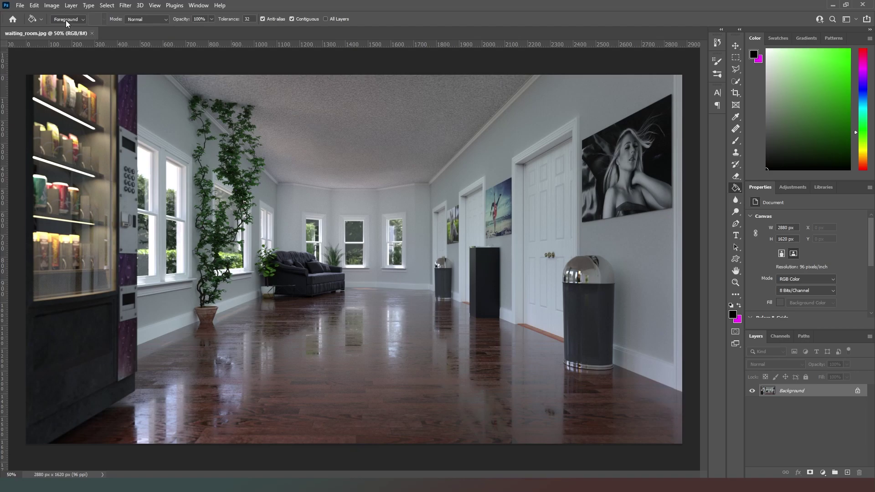
- Resize the waiting-room render to 1920 × 1080 px and fit it on screen
click(53, 9)
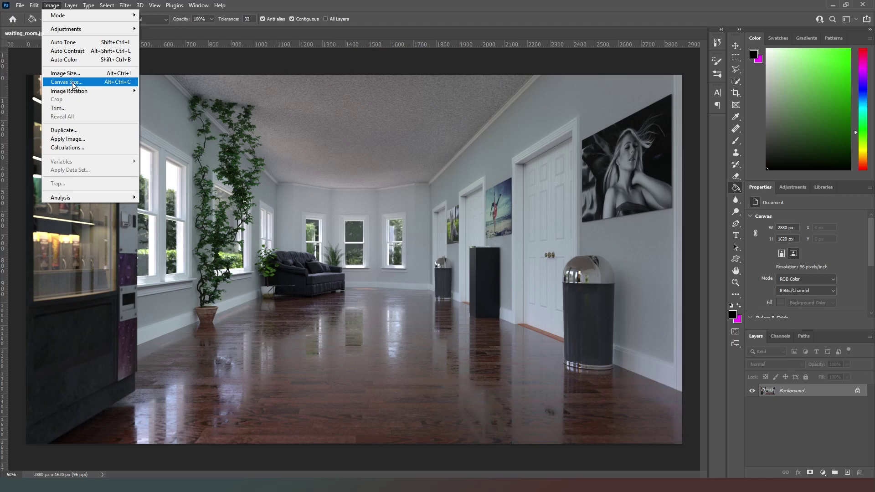
click(87, 76)
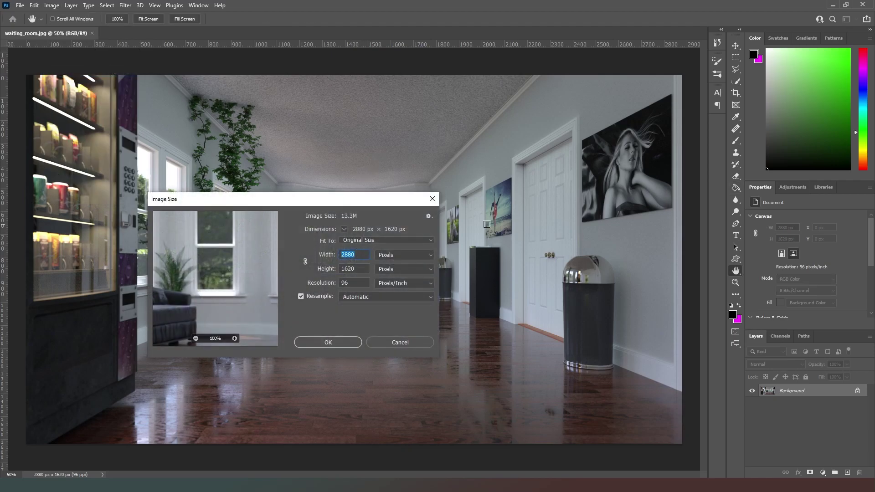
text(1920)
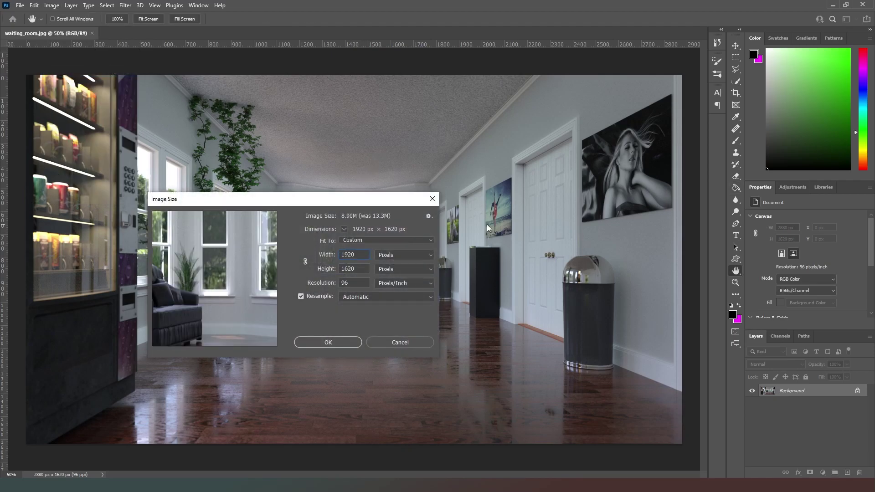
key(Tab)
text(1080)
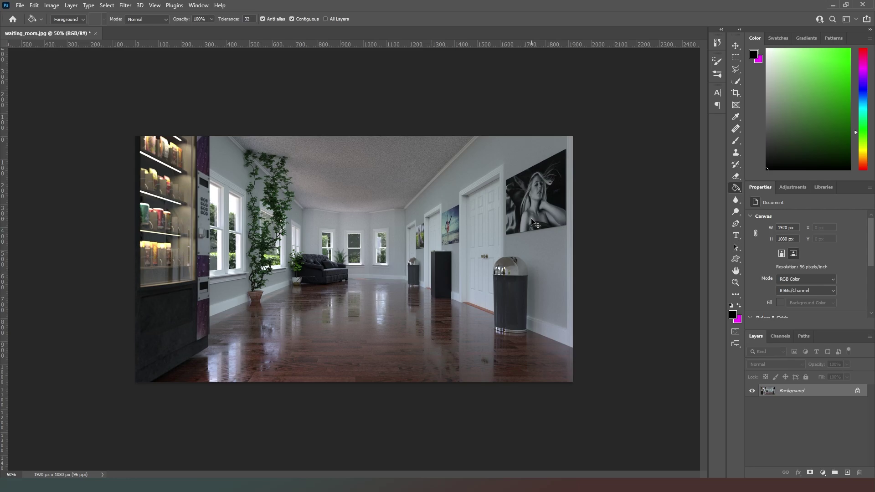
key(ctrl+0)
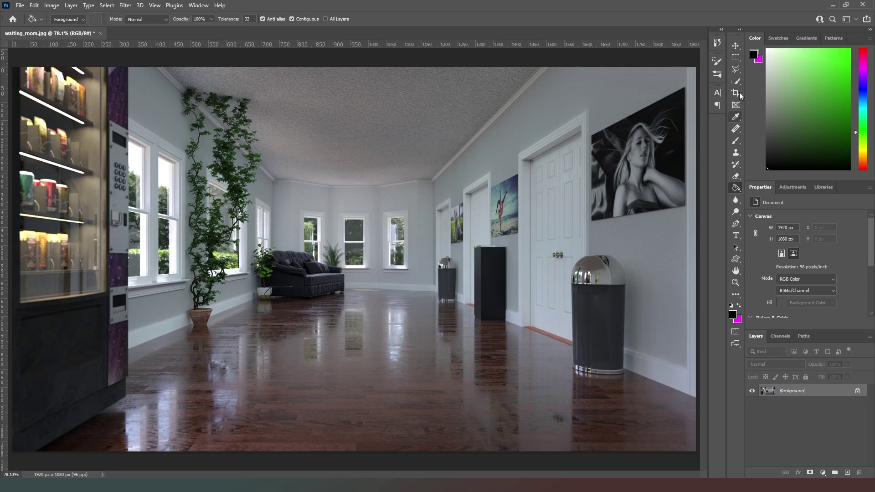
- Outline the vending machine at the left edge with a Polygonal Lasso selection
click(739, 70)
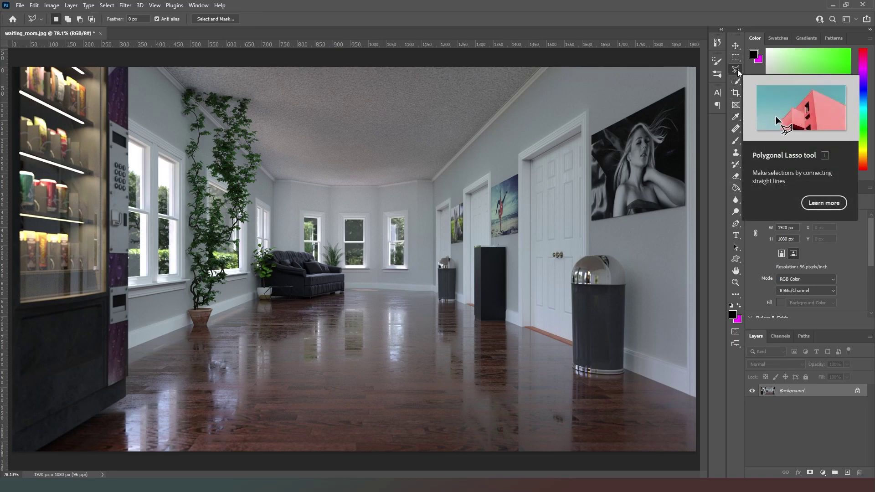
click(129, 59)
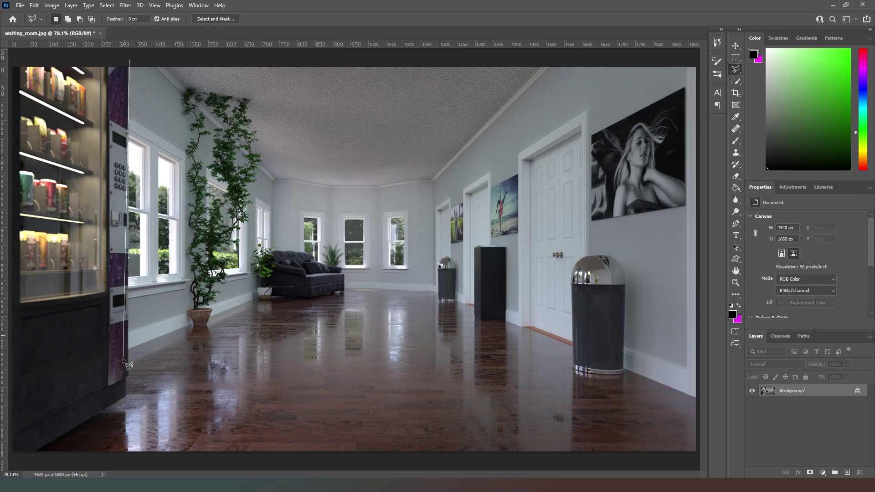
click(127, 395)
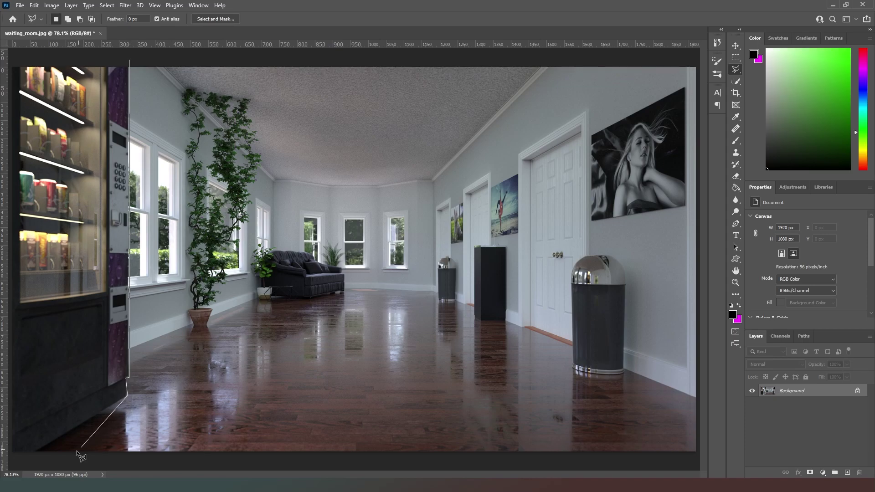
click(23, 457)
click(11, 457)
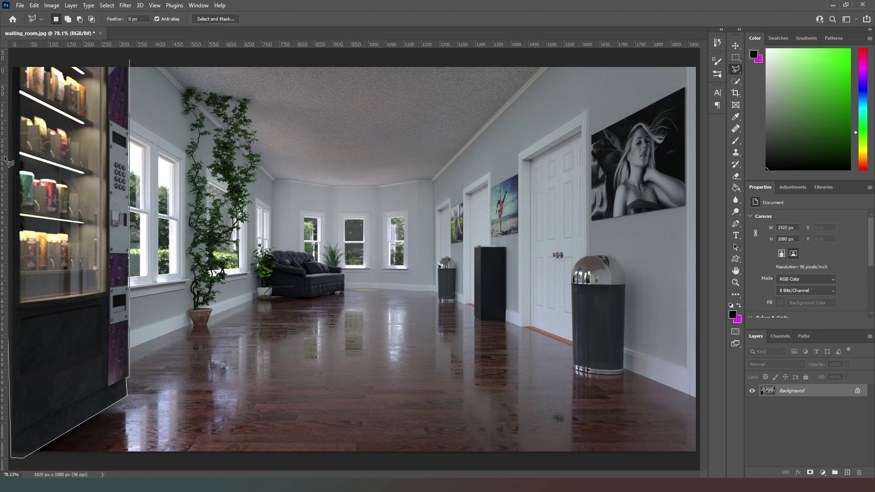
click(14, 59)
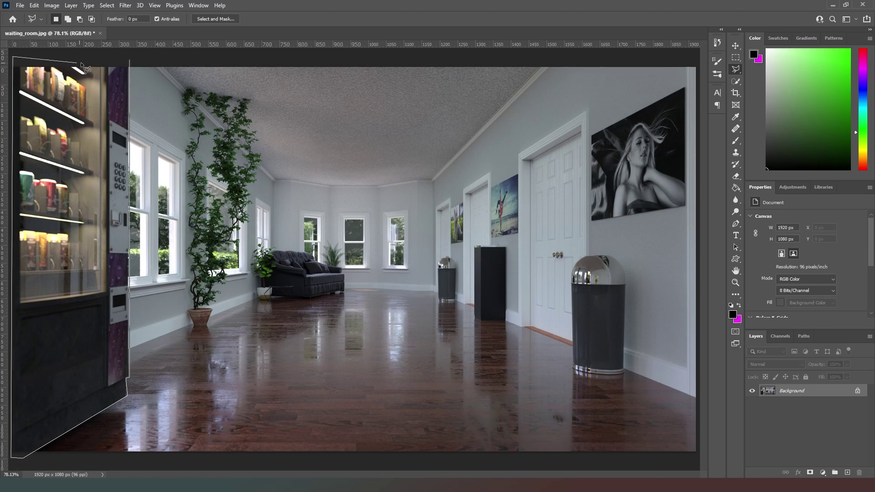
click(129, 61)
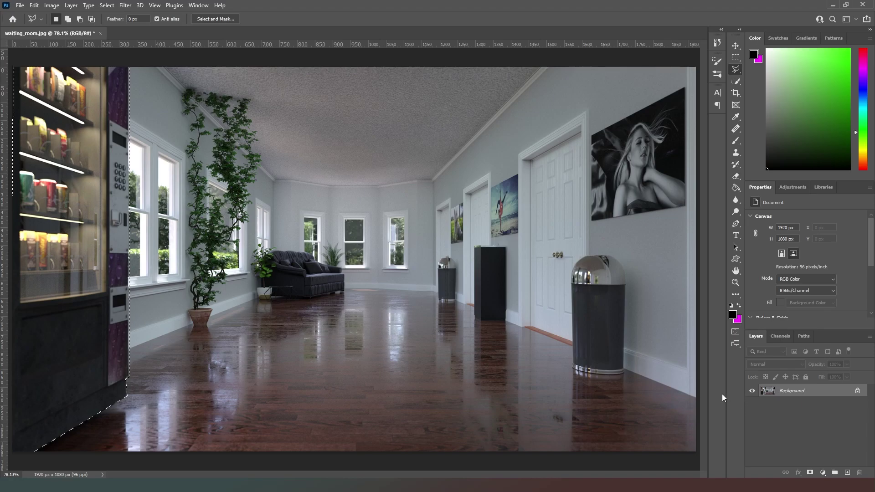
- Add the missing left strip to the vending-machine selection and mask everything else out
click(810, 473)
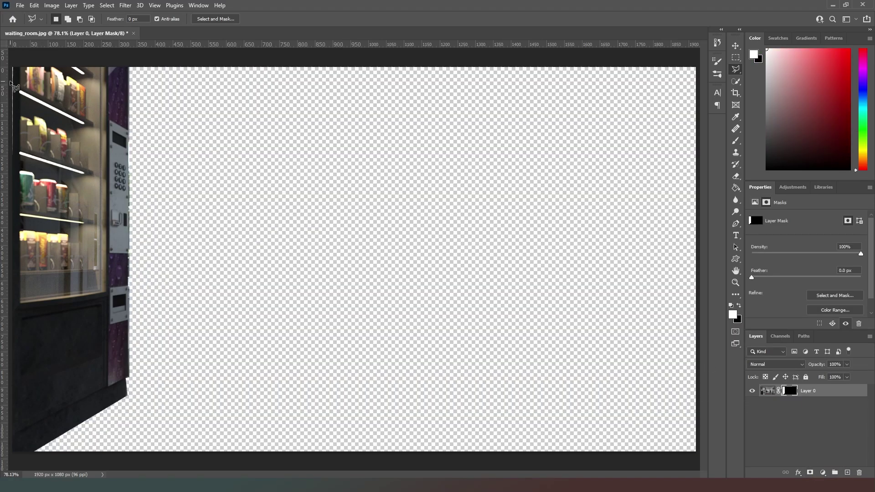
click(25, 59)
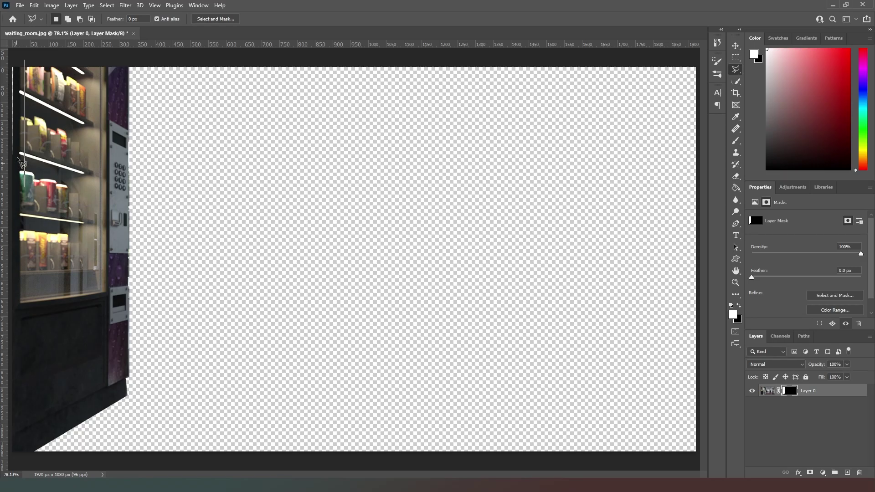
key(Escape)
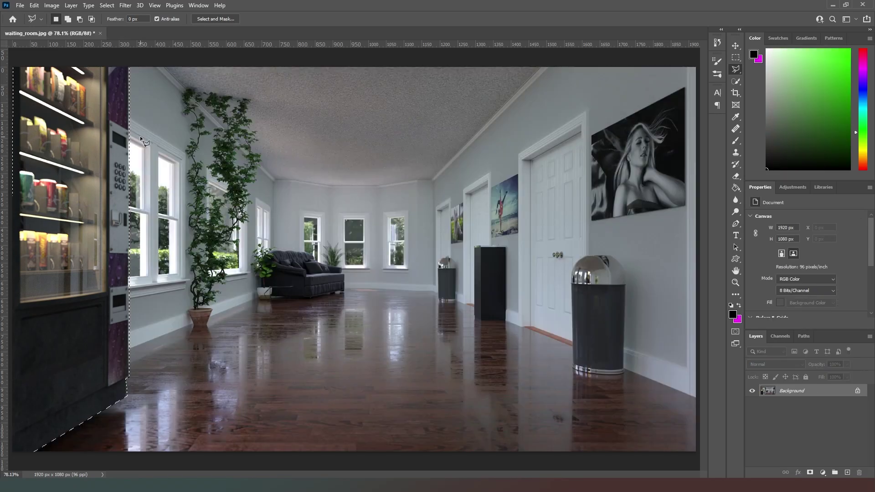
shift+click(27, 58)
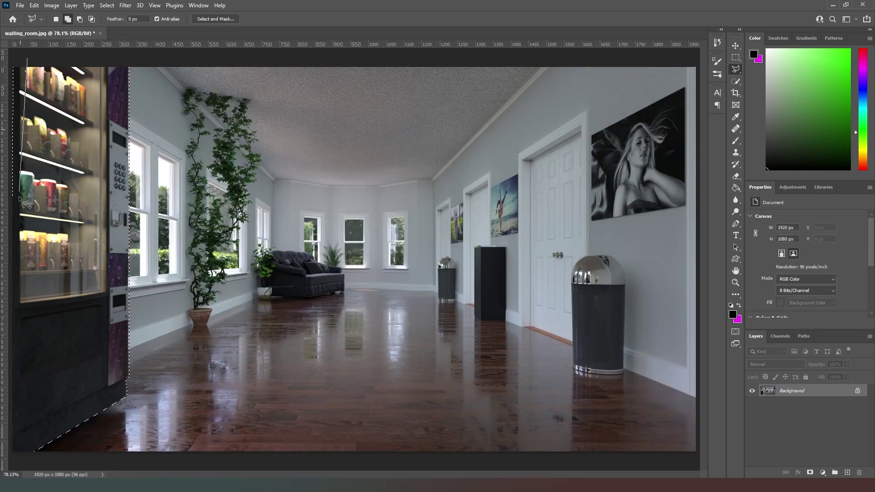
click(11, 221)
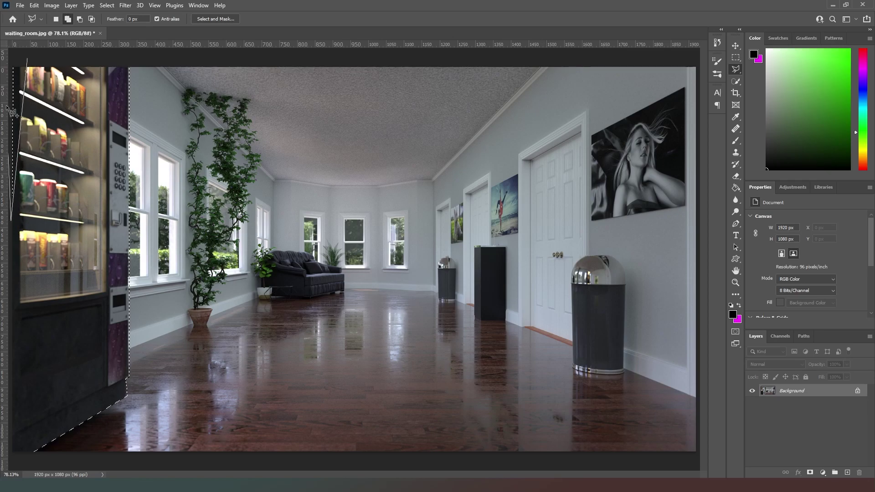
click(11, 59)
click(28, 60)
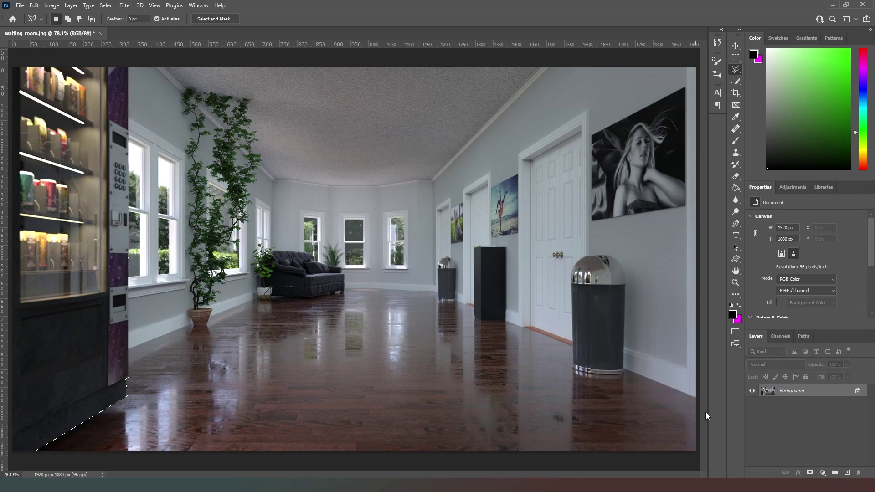
click(810, 473)
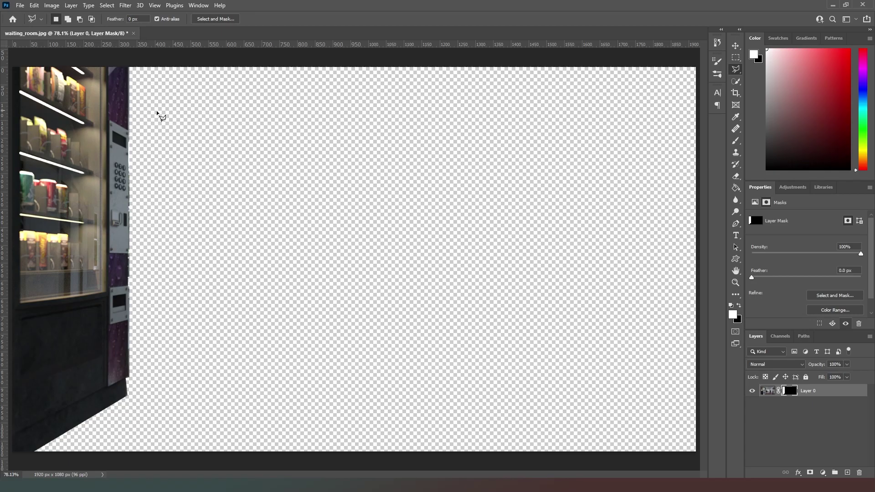
- Export the masked image as a Smaller File 8-bit PNG at 1920 × 1080
click(23, 5)
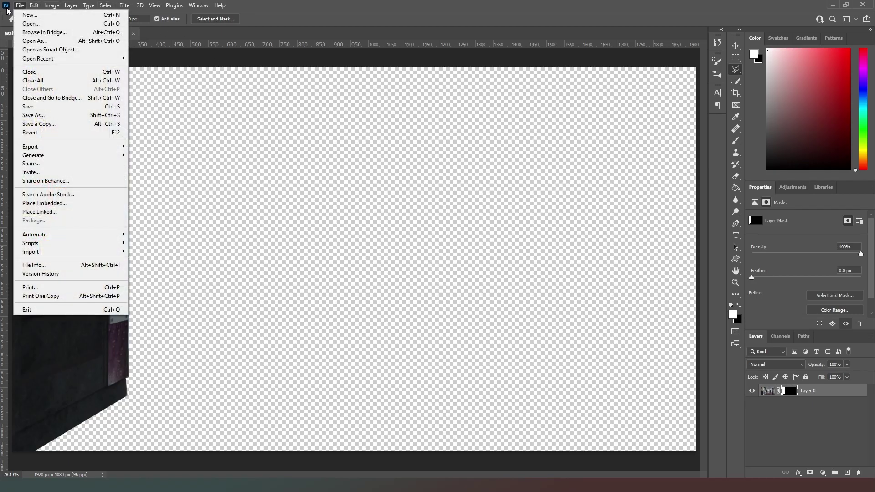
mouse_move(87, 148)
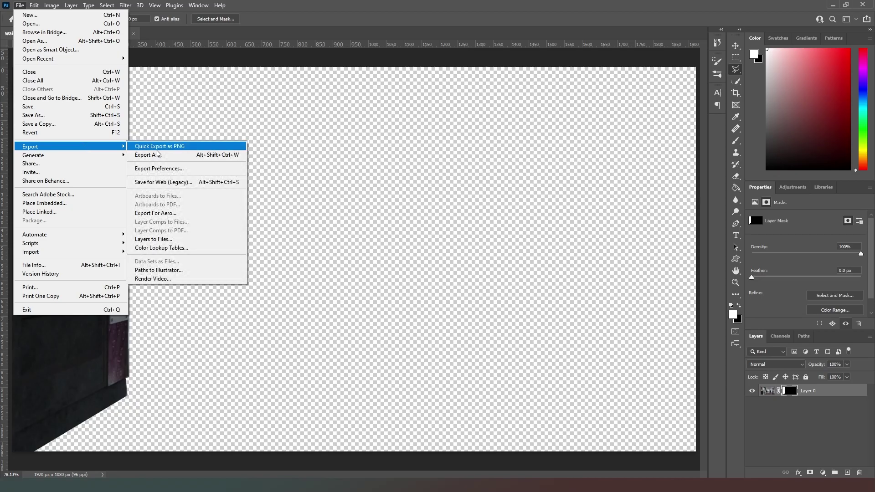
click(181, 158)
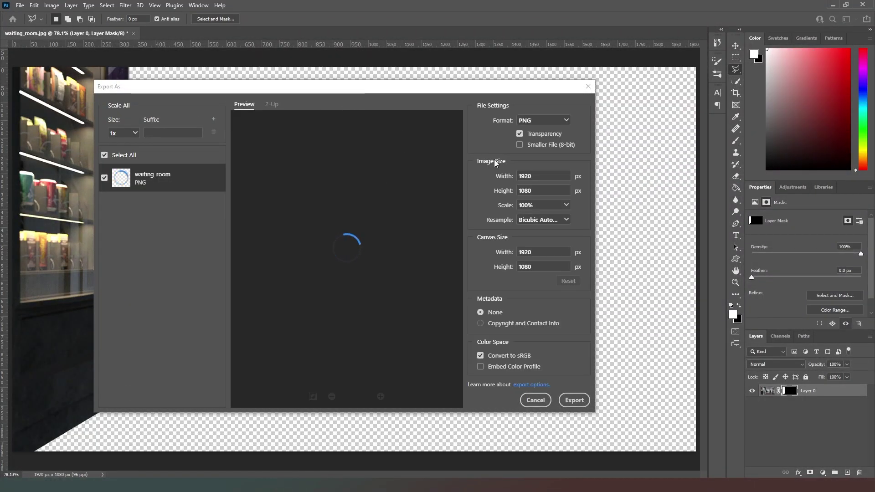
click(520, 142)
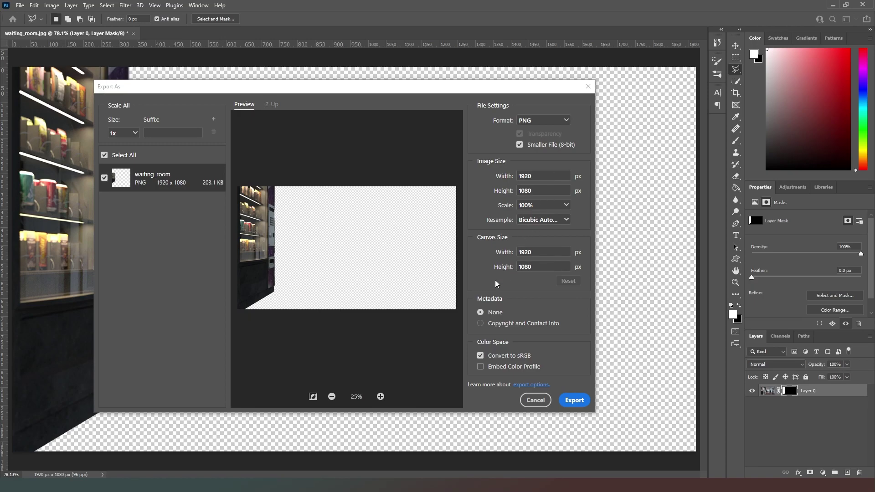
click(573, 401)
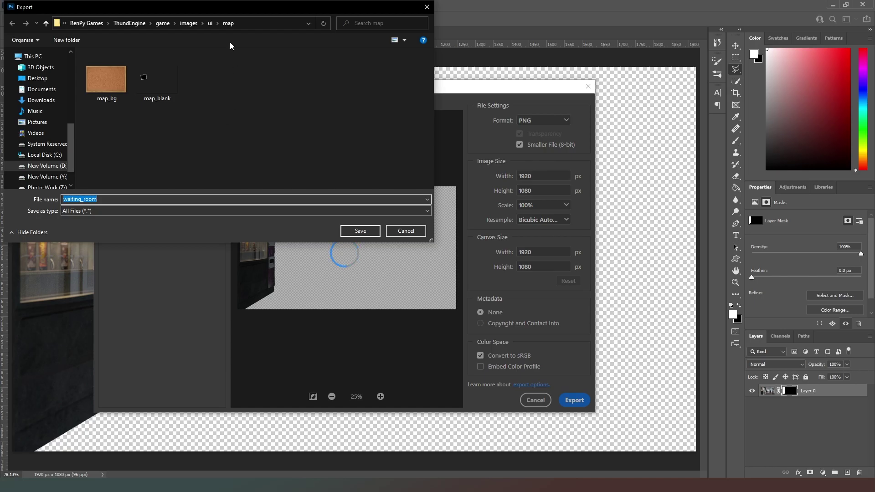
- Create a Location_Buttons folder inside images/ui and open it
click(190, 24)
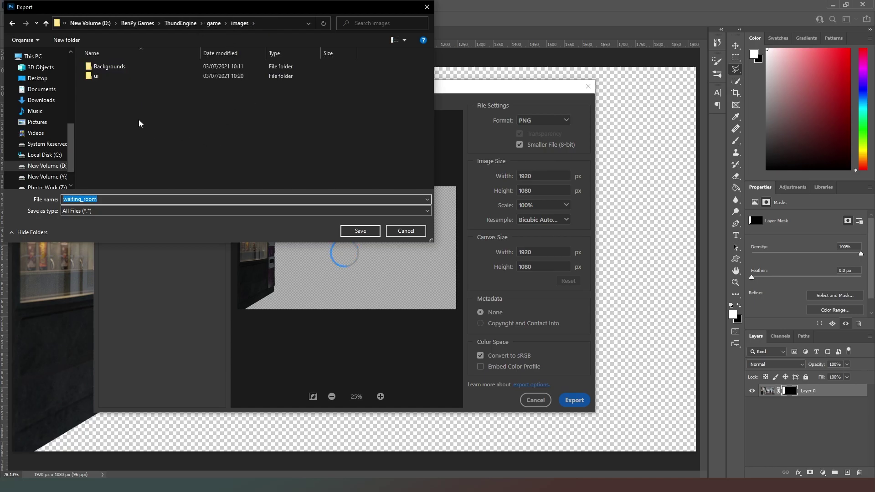
right_click(117, 109)
mouse_move(98, 209)
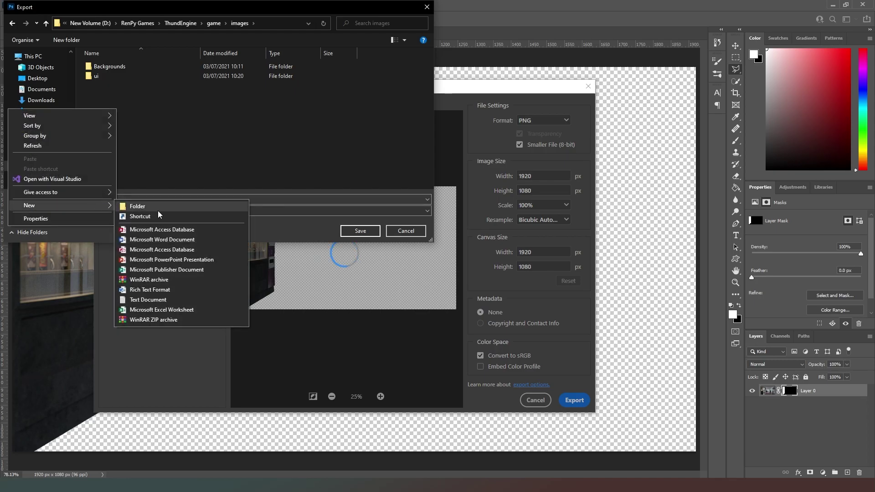
click(185, 126)
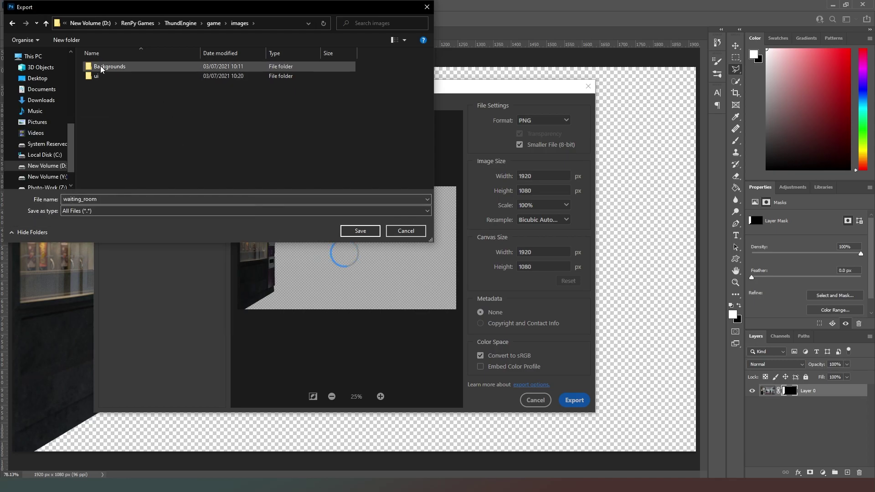
double_click(97, 76)
right_click(153, 157)
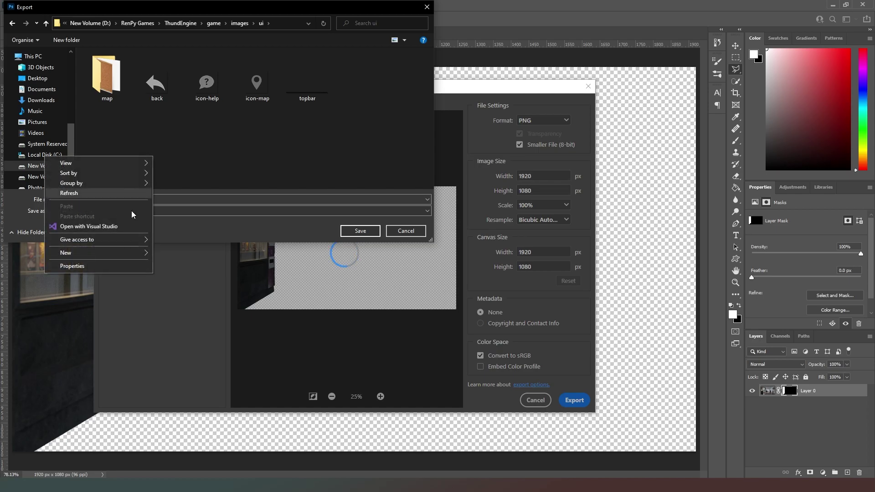
mouse_move(113, 253)
click(181, 254)
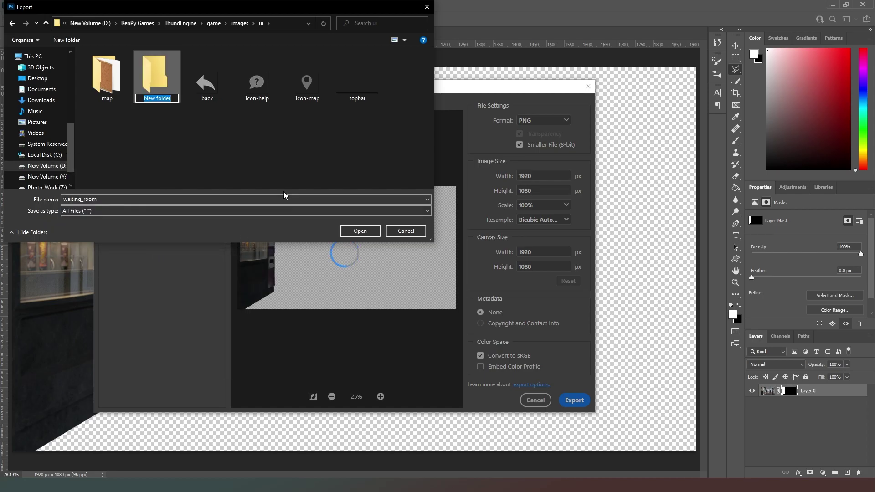
text(Location_Buttons)
click(199, 176)
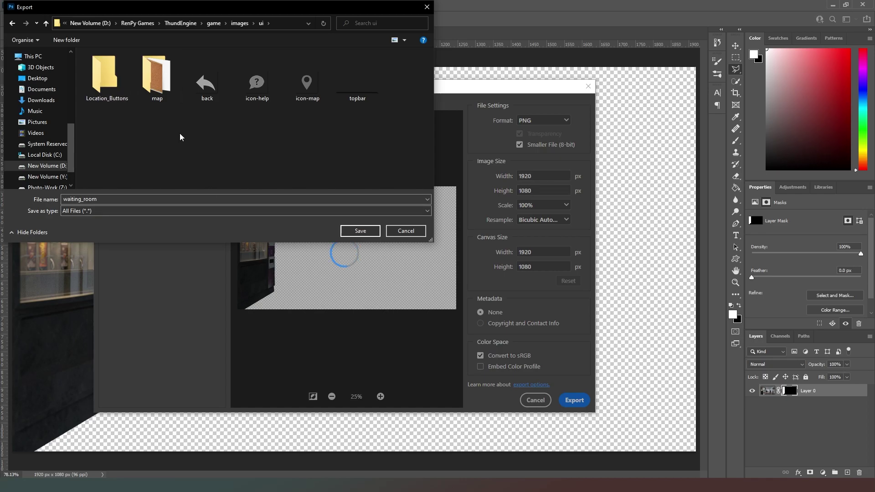
double_click(106, 76)
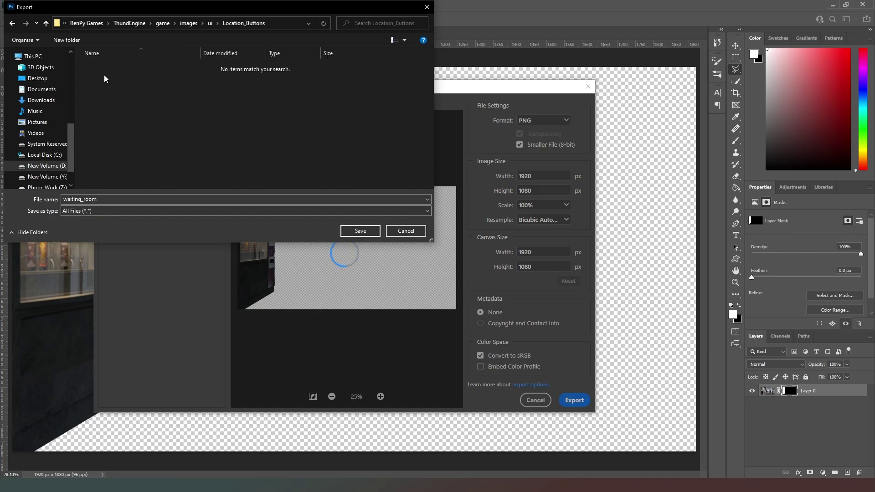
- Create a waiting_room folder inside Location_Buttons and open it
right_click(159, 114)
click(221, 131)
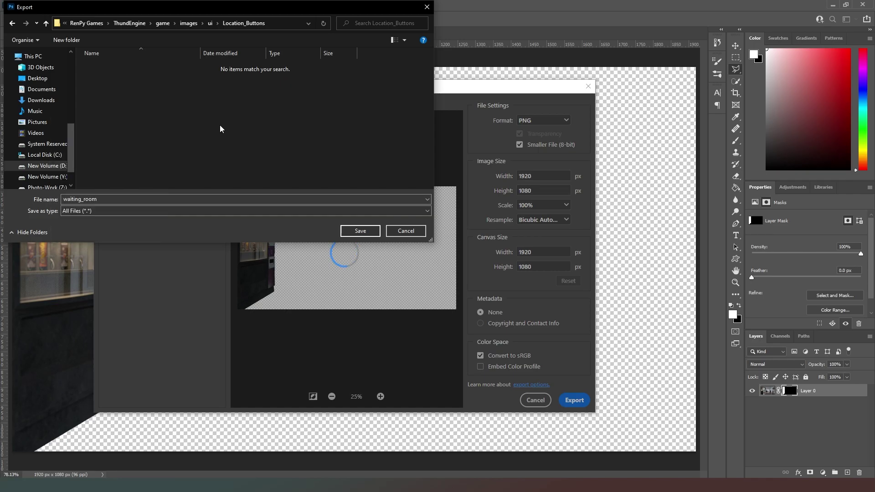
right_click(115, 117)
mouse_move(100, 223)
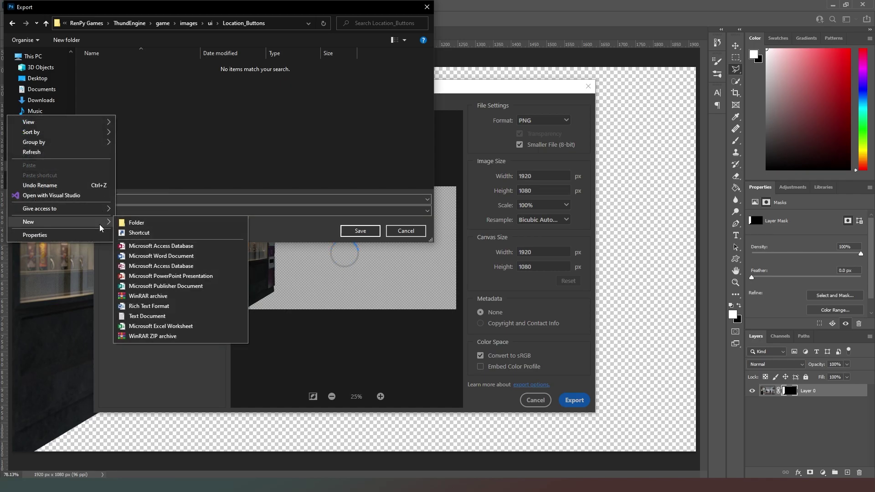
click(137, 223)
text(wa)
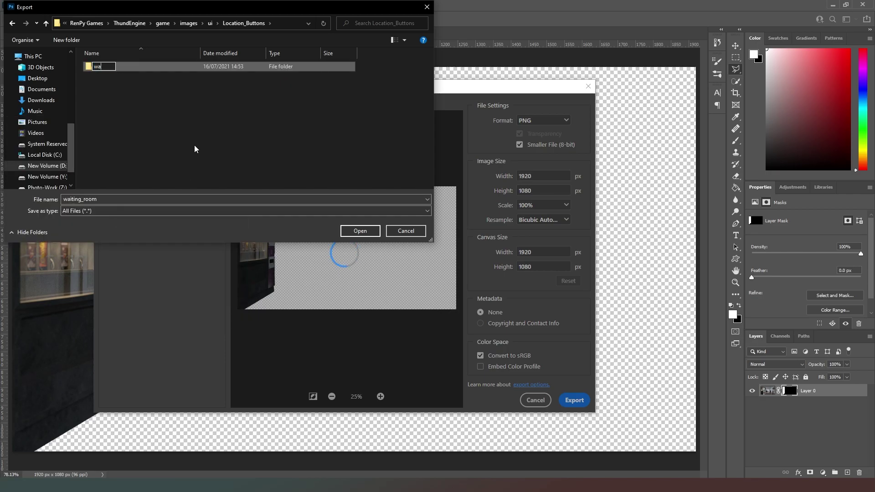
text(iting_room)
key(Return)
click(137, 93)
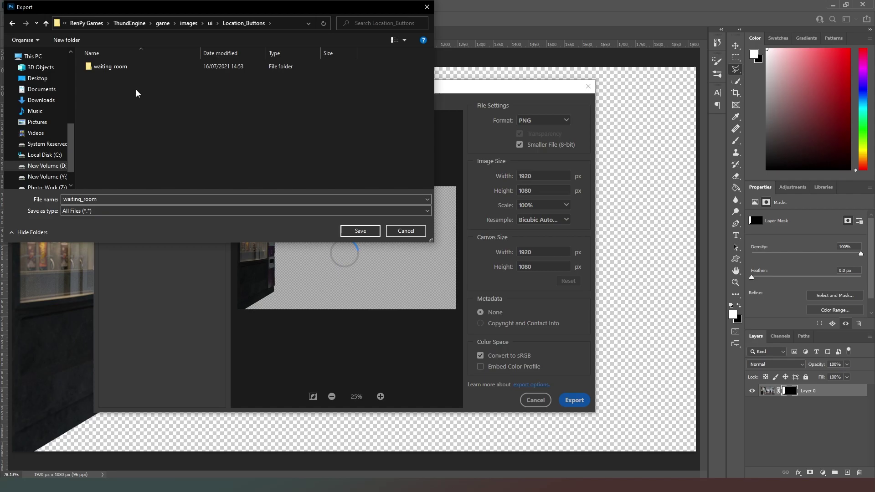
double_click(137, 68)
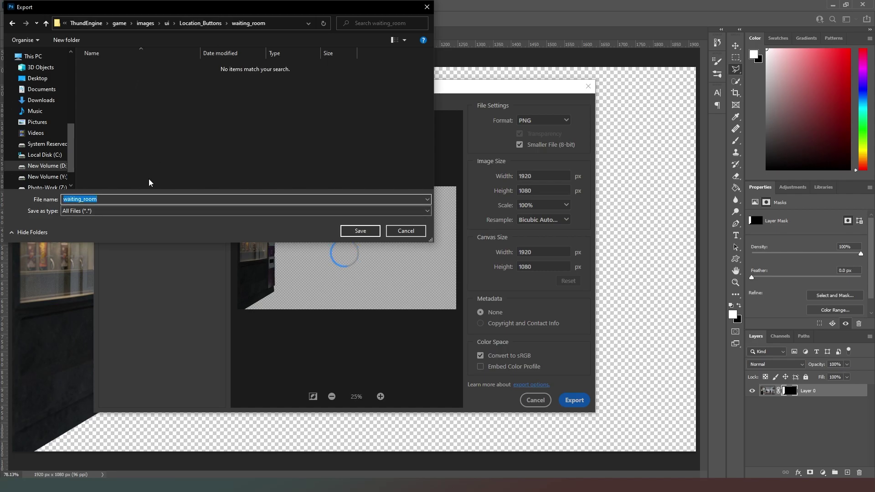
- Save the export as waiting_room_vending_machine
key(End)
text(_vending_machine)
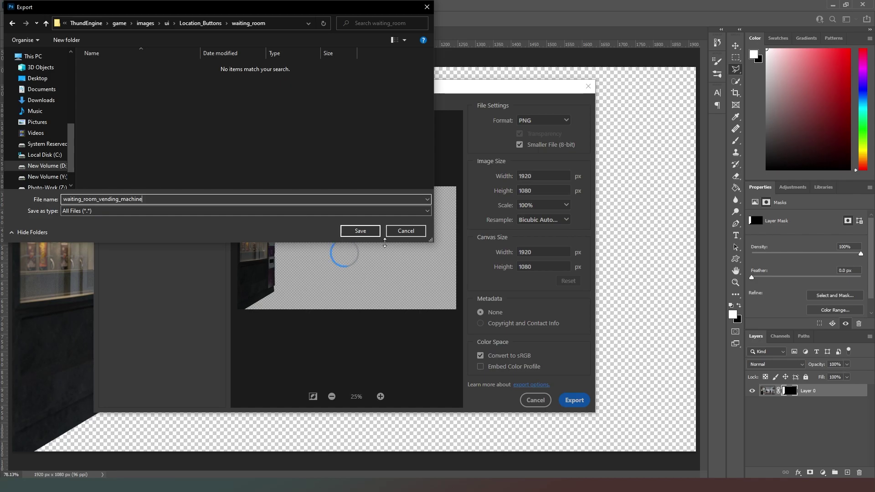
click(368, 233)
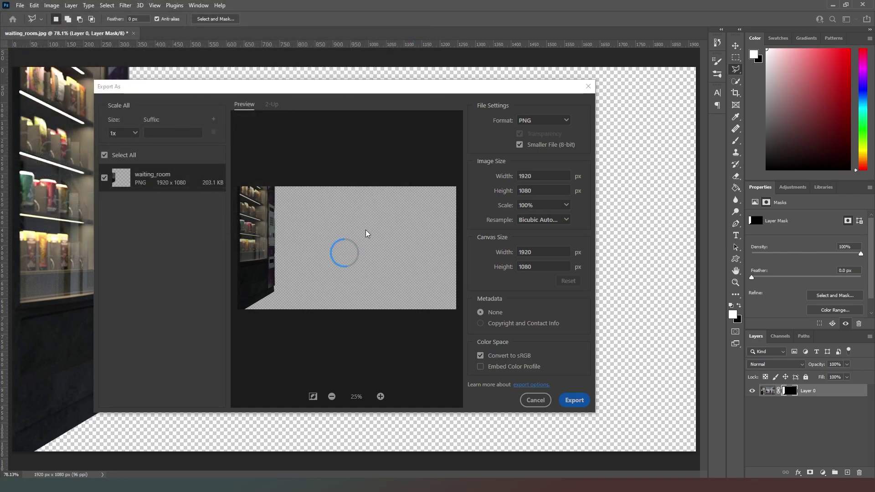
- Undo the vending-machine mask and mask the layer to the black-and-white poster on the right wall
key(Escape)
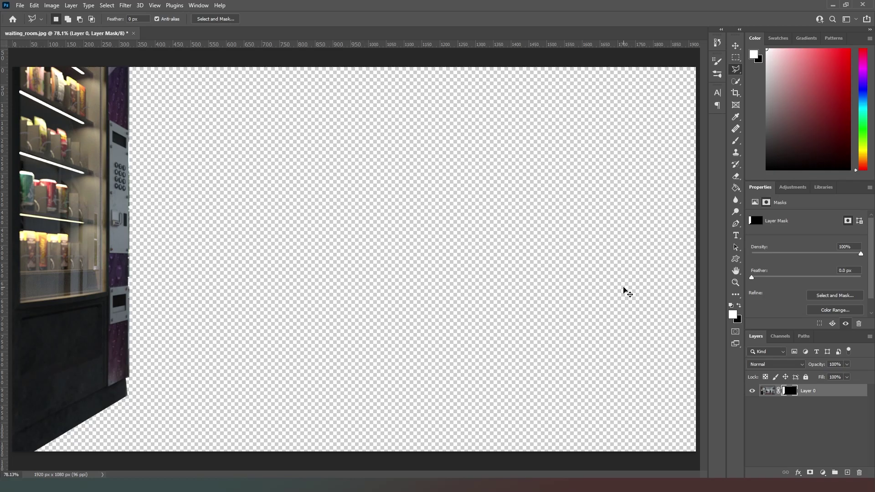
key(ctrl+z)
key(ctrl+z)
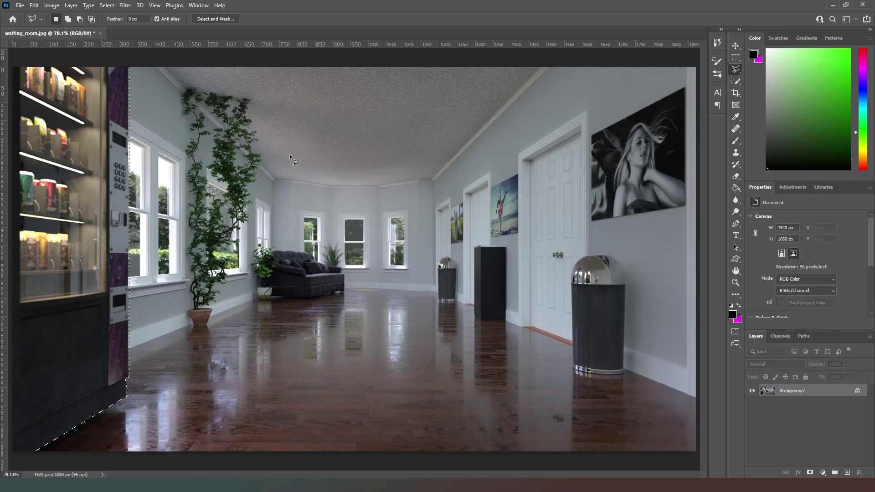
click(685, 87)
click(687, 206)
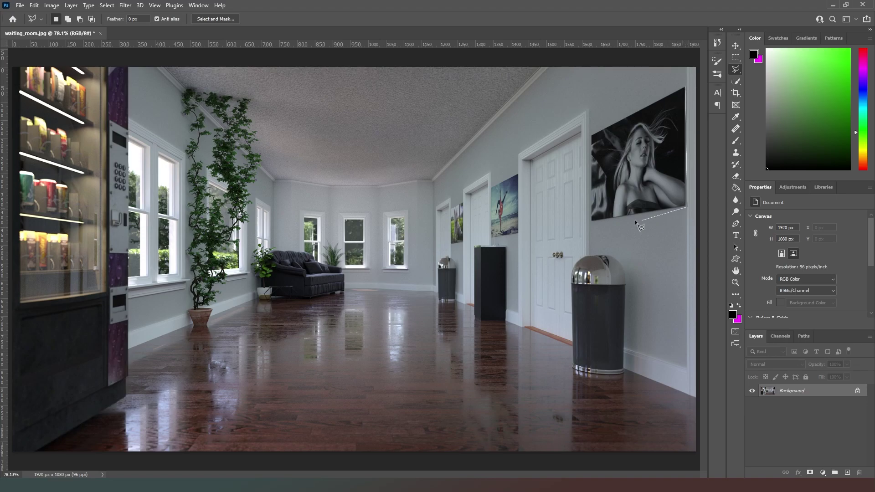
click(591, 221)
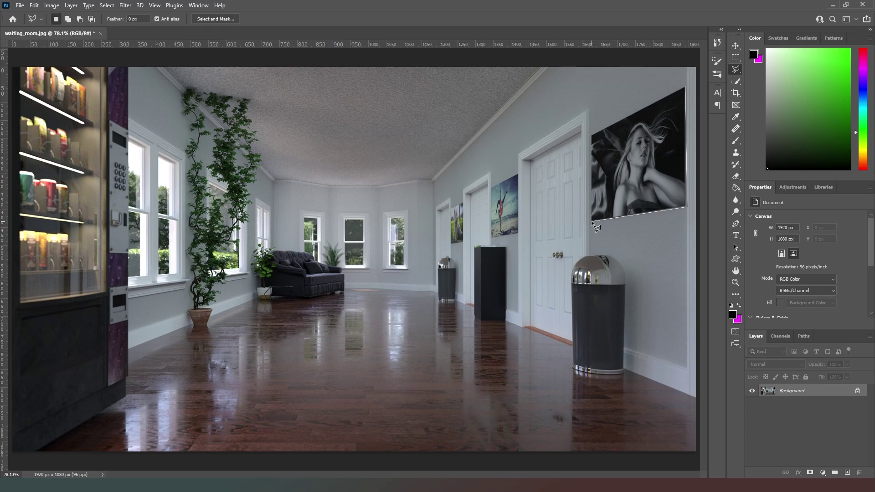
click(592, 133)
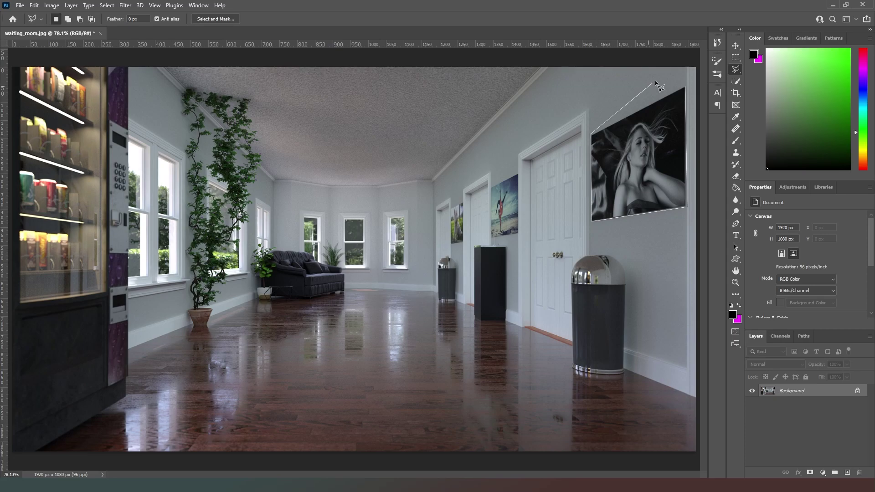
click(685, 85)
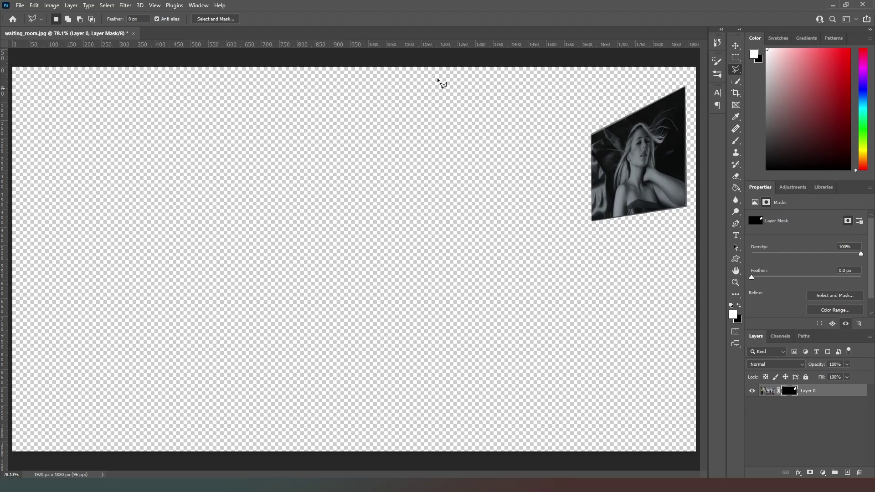
click(19, 5)
- Export the poster cutout as waiting_room_picture_01 and clear the selection
mouse_move(75, 148)
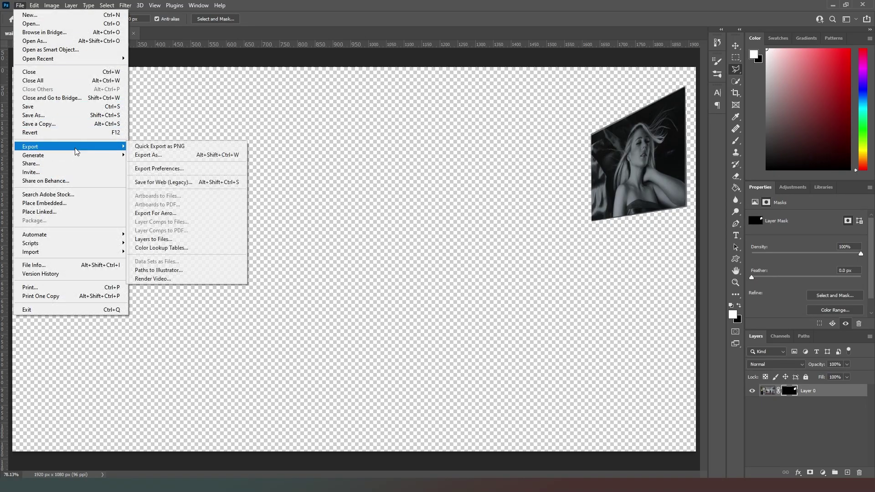
click(153, 157)
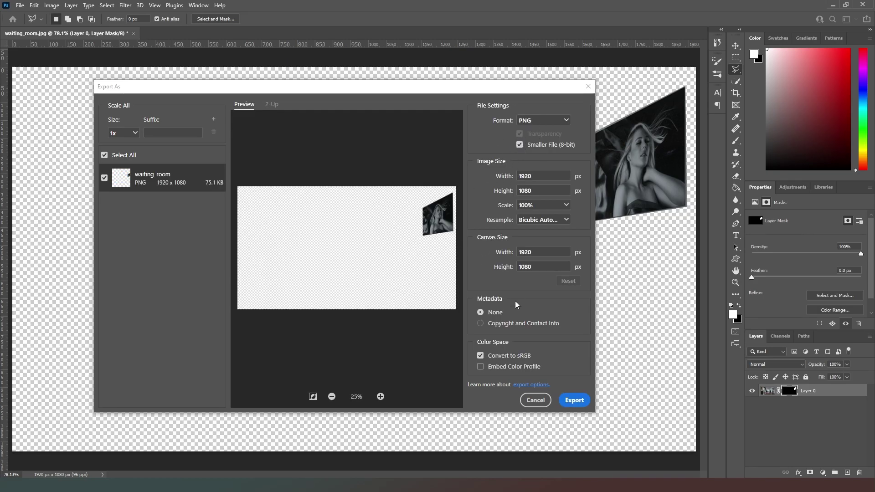
click(574, 400)
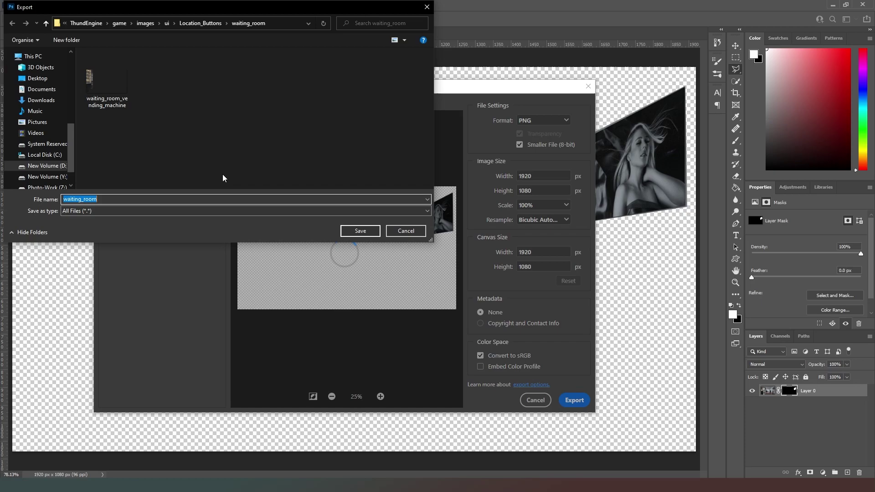
click(142, 196)
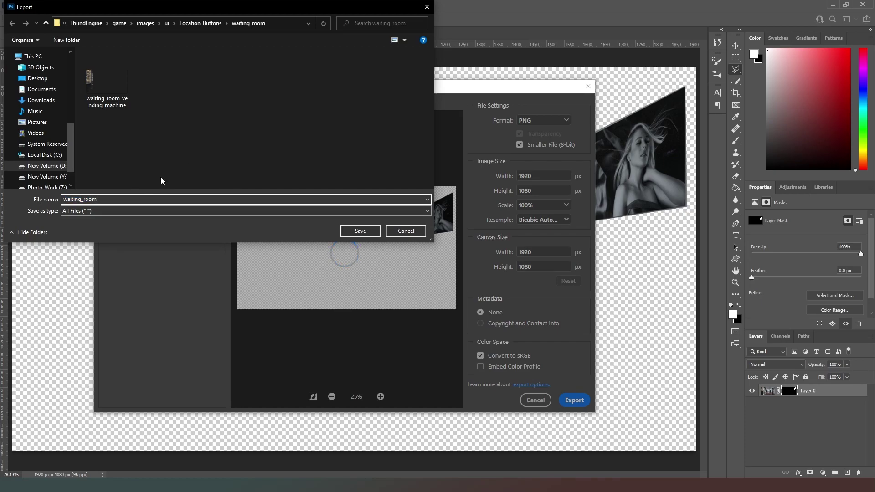
text(_picture_01)
click(360, 231)
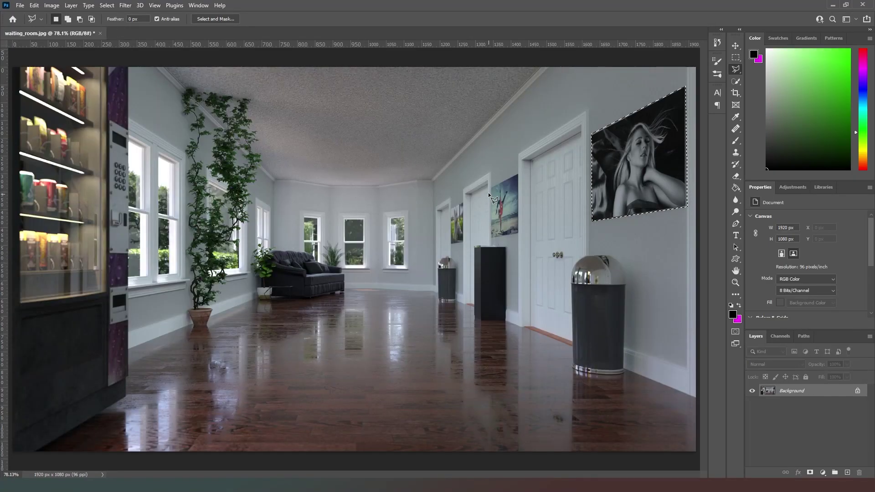
key(ctrl+d)
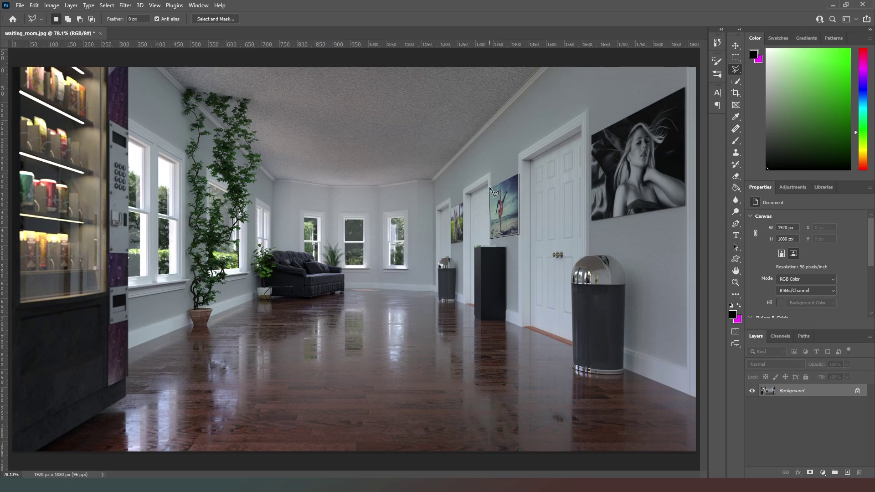
- Close the outline around the small beach-scene poster and mask out the rest
click(519, 171)
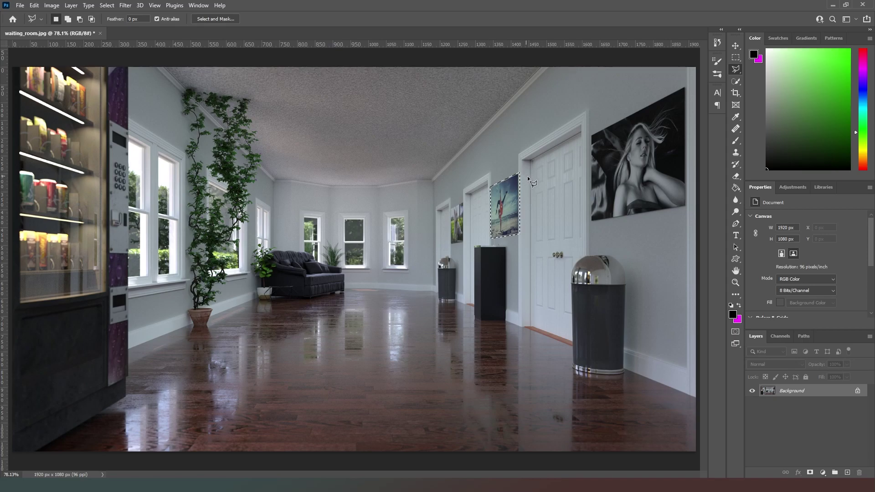
click(810, 475)
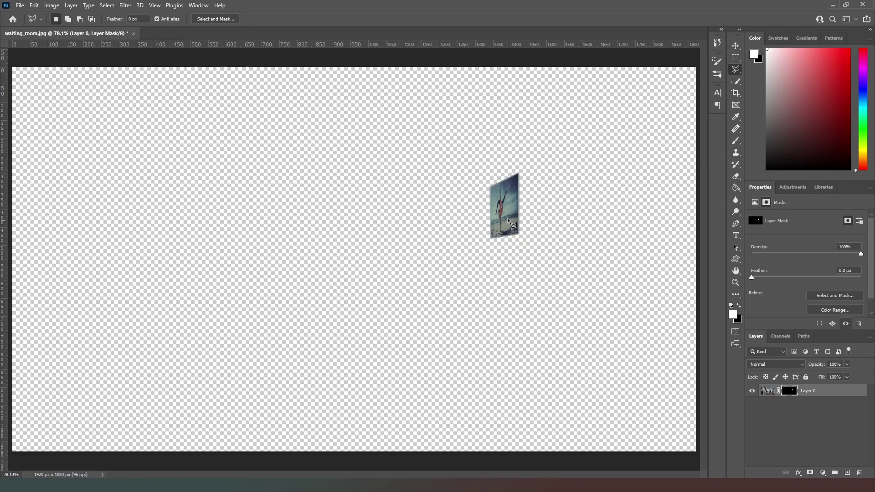
- Export the small poster as waiting_room_picture_02 in the waiting_room folder
click(24, 4)
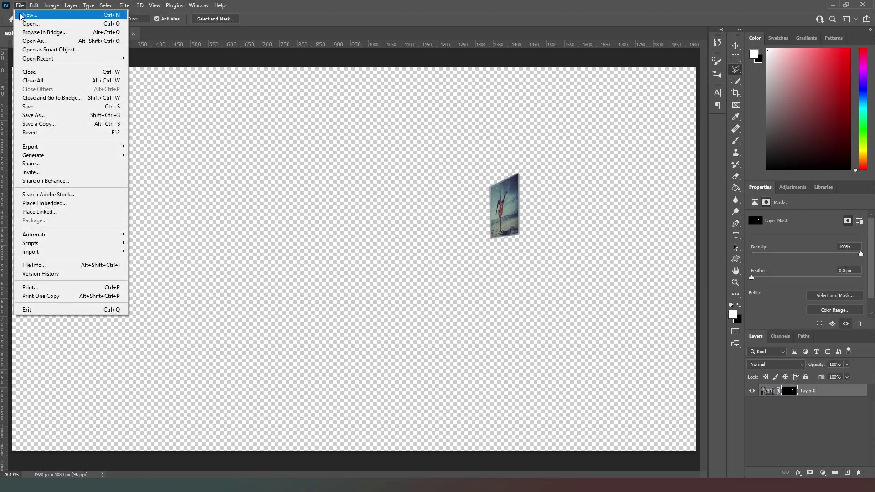
mouse_move(66, 146)
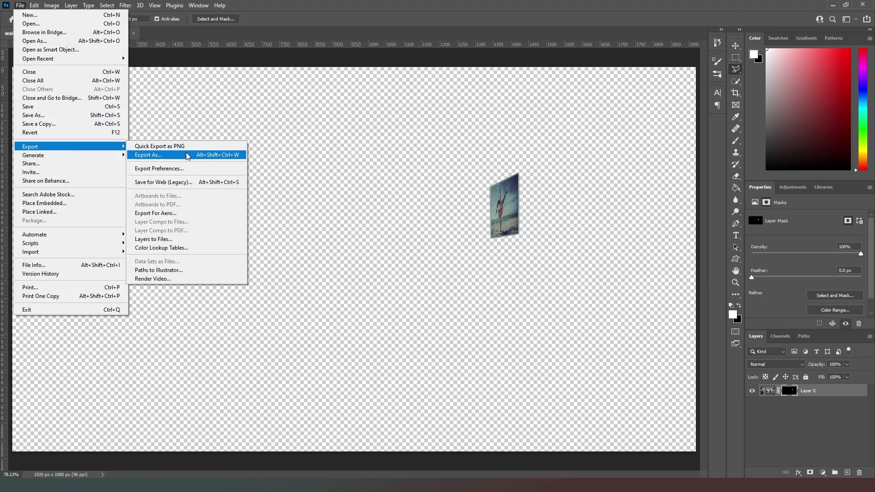
click(187, 155)
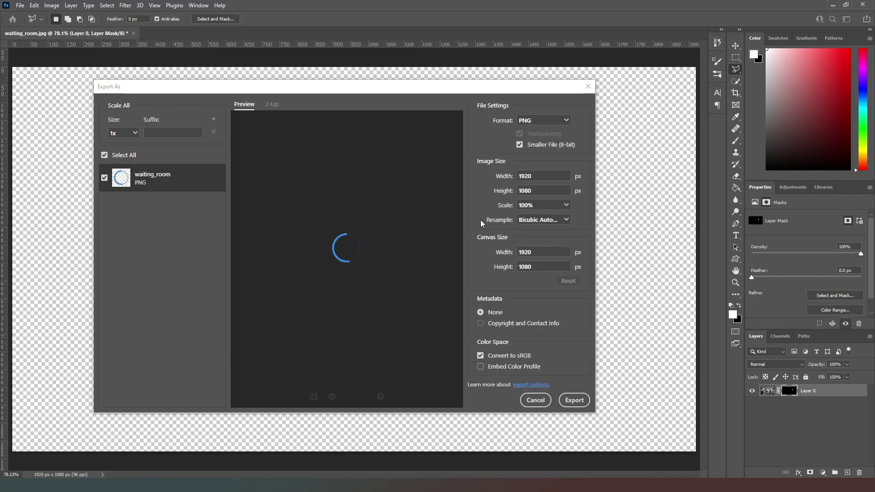
click(577, 402)
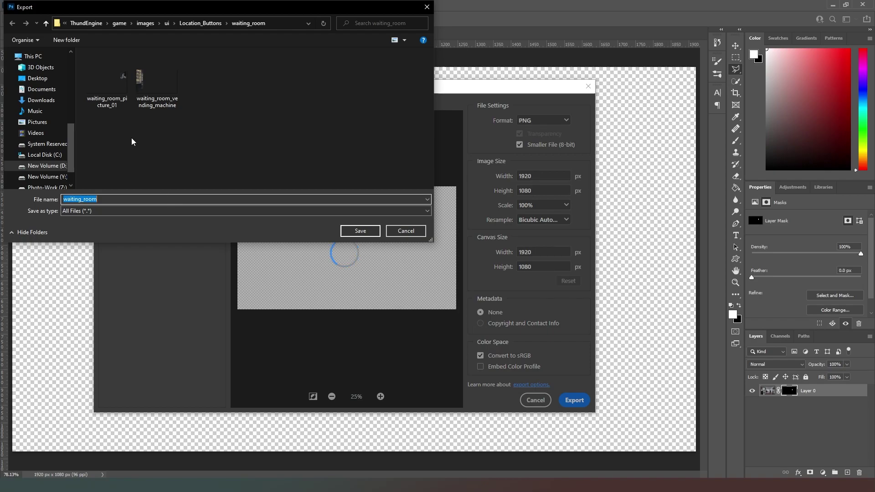
click(110, 84)
click(141, 198)
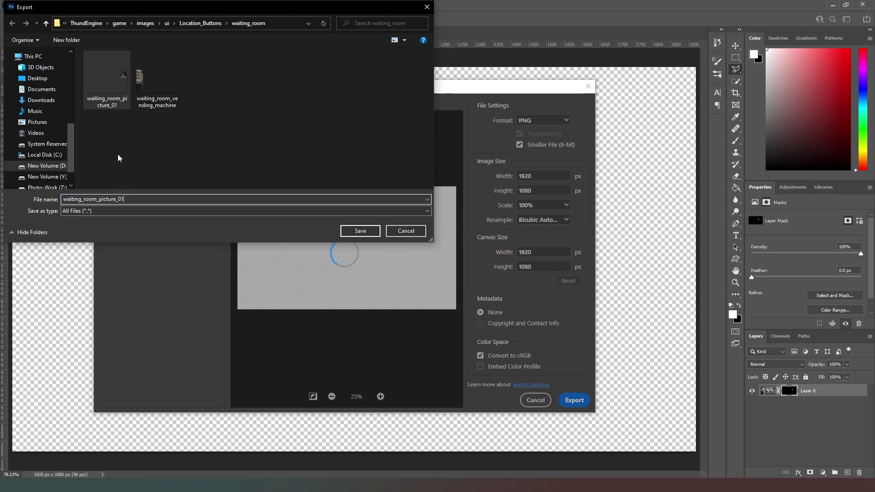
key(BackSpace)
text(2)
click(370, 231)
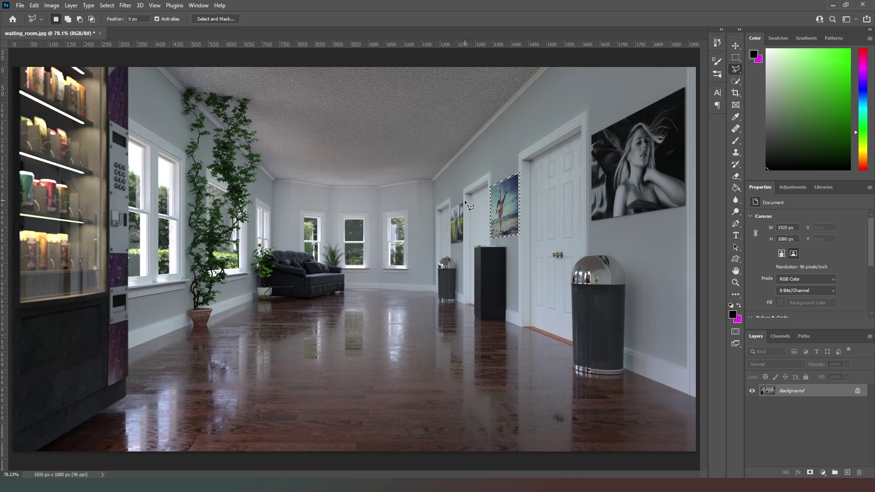
- Outline the small picture near the far doorway and mask everything else out
click(464, 202)
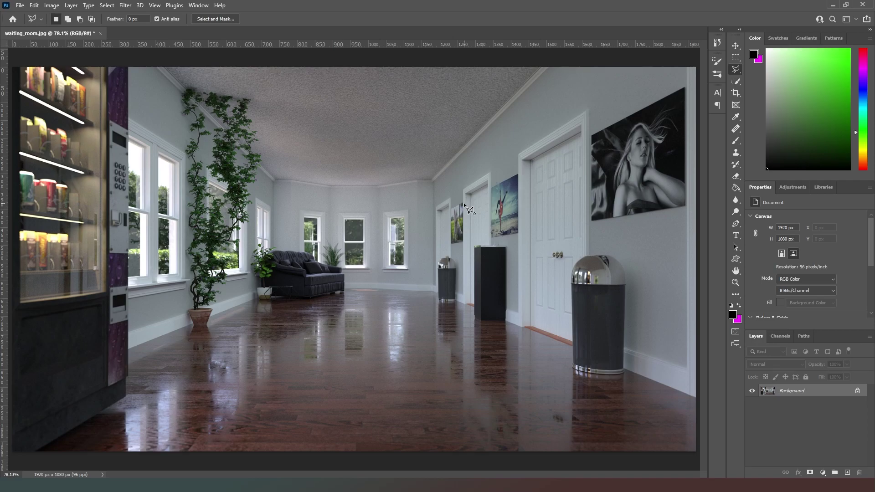
click(464, 242)
click(452, 244)
click(463, 201)
click(810, 473)
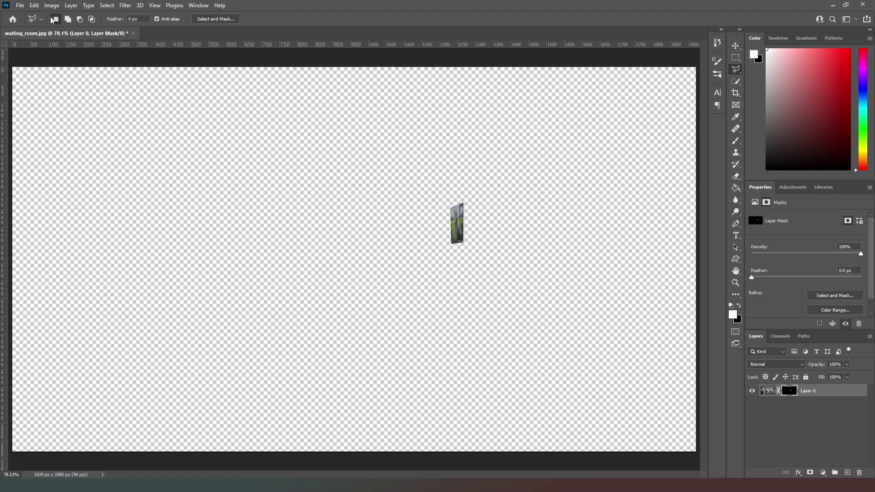
click(19, 4)
- Export the small far-wall picture cutout as the 1920×1080 PNG waiting_room_picture_03
mouse_move(130, 149)
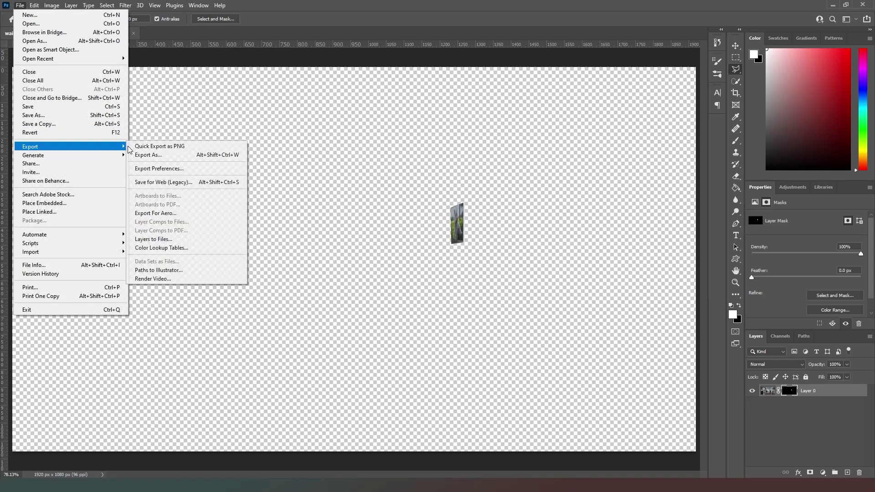
click(182, 155)
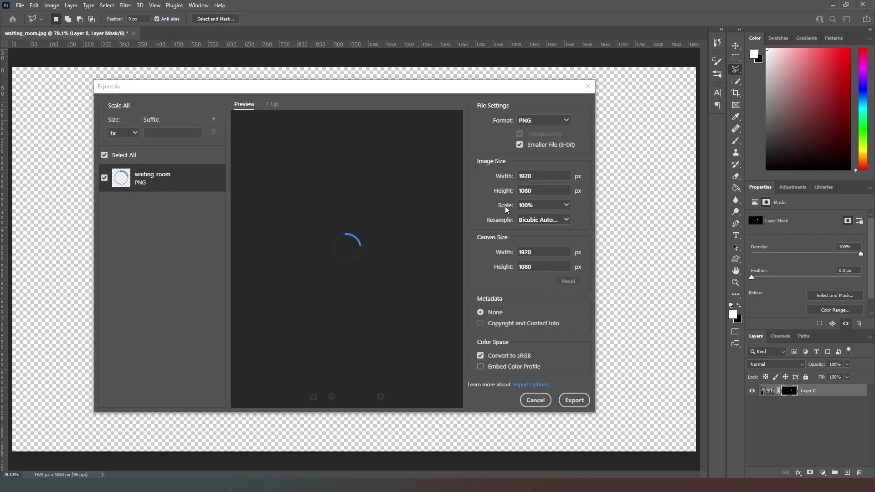
click(570, 399)
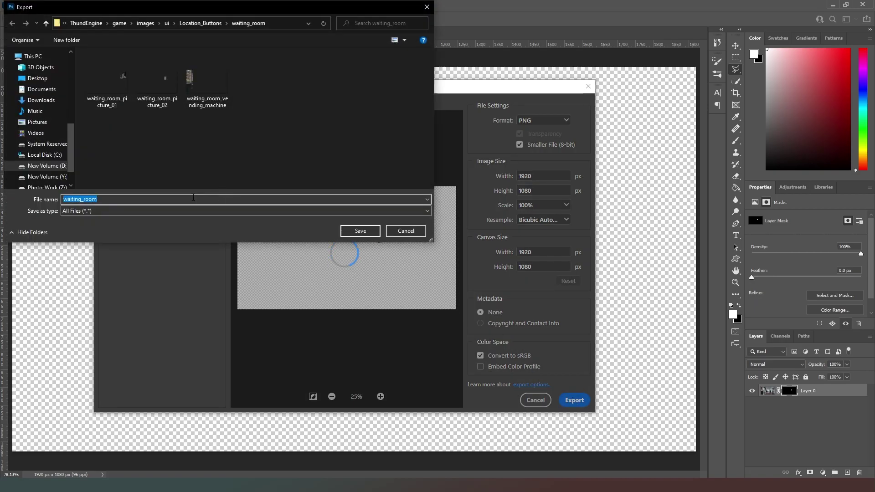
click(134, 101)
click(146, 196)
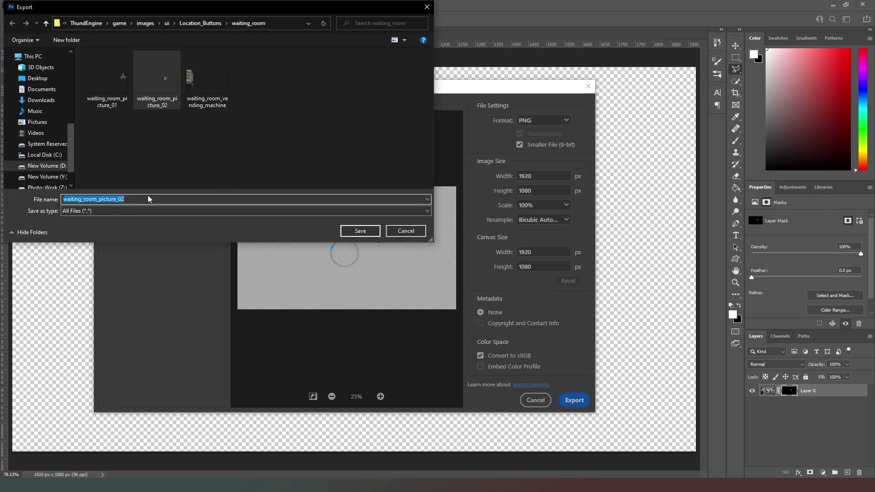
key(End)
key(BackSpace)
text(3)
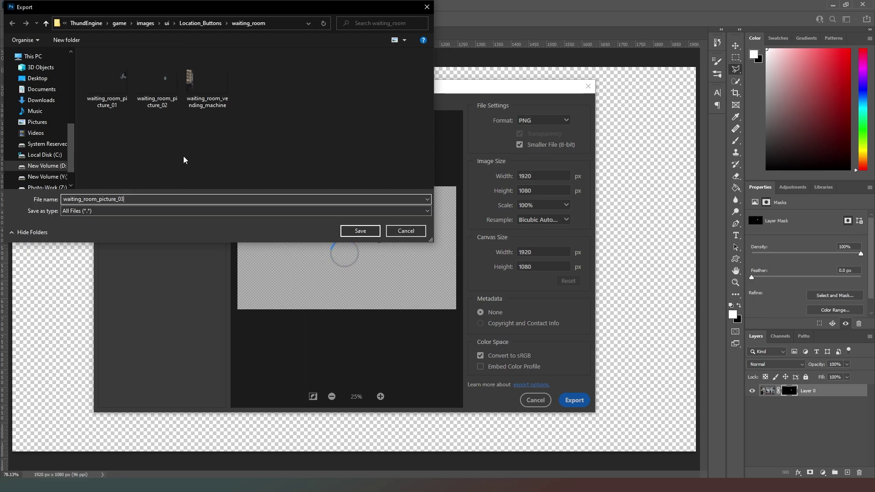
click(367, 234)
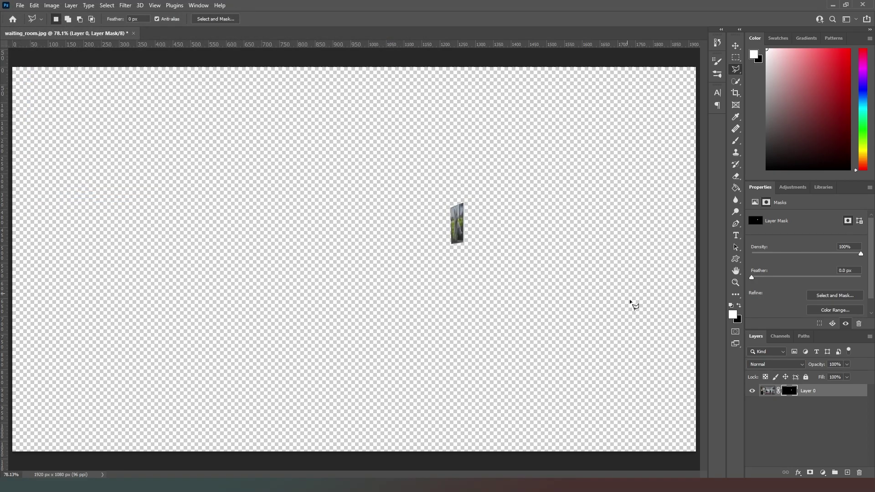
- Undo the mask and roughly select the trash can beside the door with Quick Selection
key(ctrl+z)
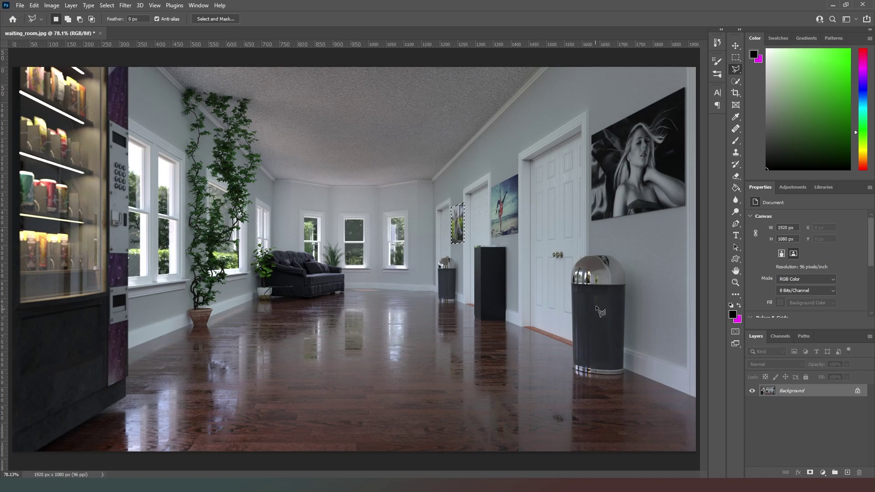
click(737, 80)
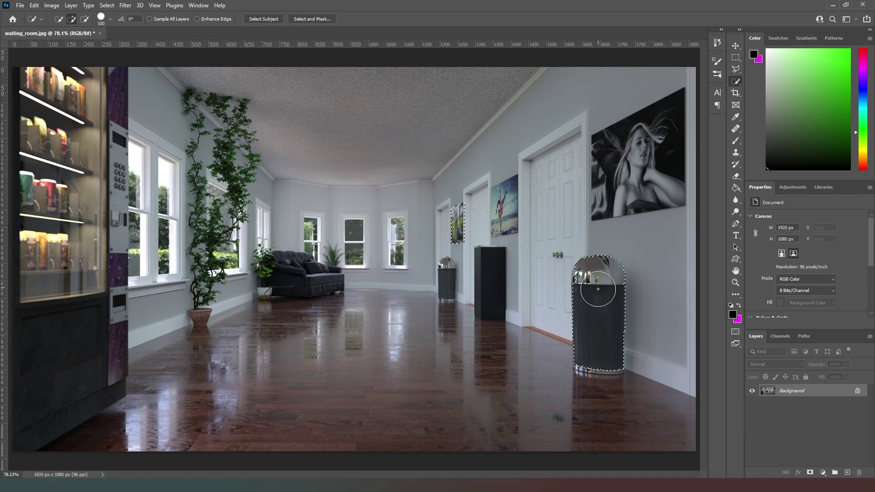
mouse_move(596, 289)
mouse_down()
mouse_move(598, 317)
mouse_move(610, 315)
mouse_up()
key(bracketleft)
key(bracketleft)
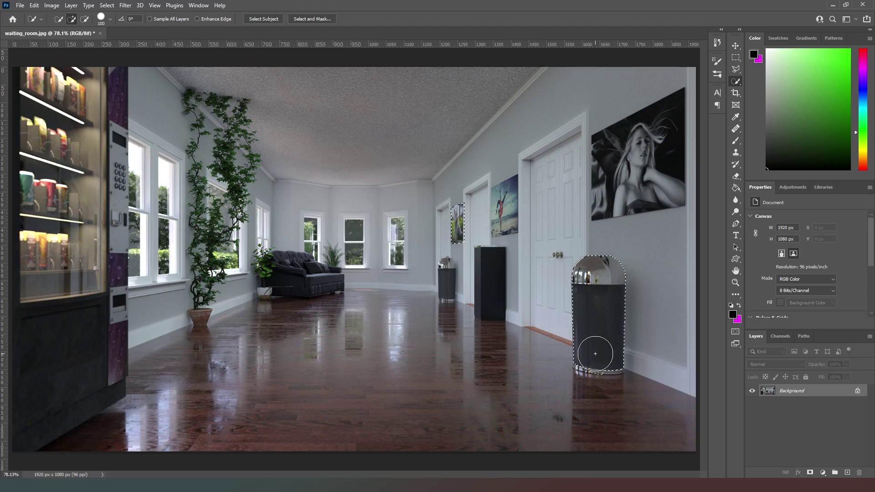
key(bracketleft)
key(bracketleft)
key(bracketleft)
key(bracketleft)
key(bracketleft)
key(bracketleft)
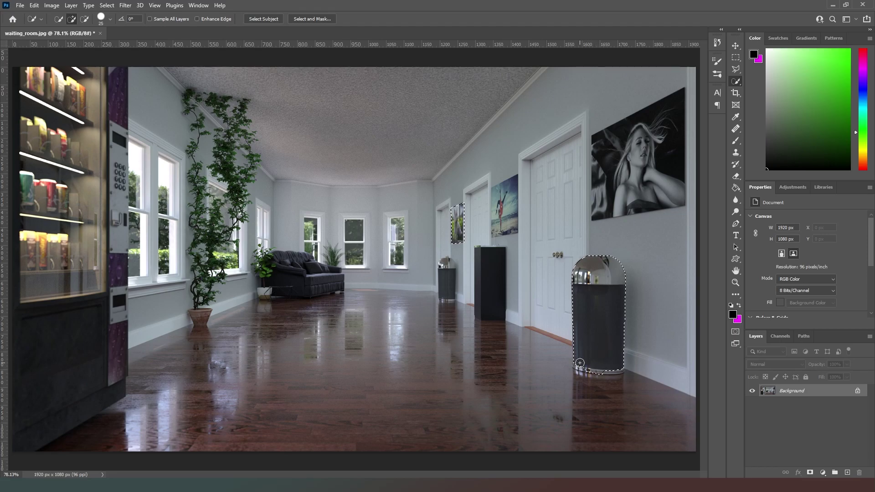
- Refine the selection along the can's base with a smaller brush, test a mask, then undo it
click(588, 367)
click(610, 367)
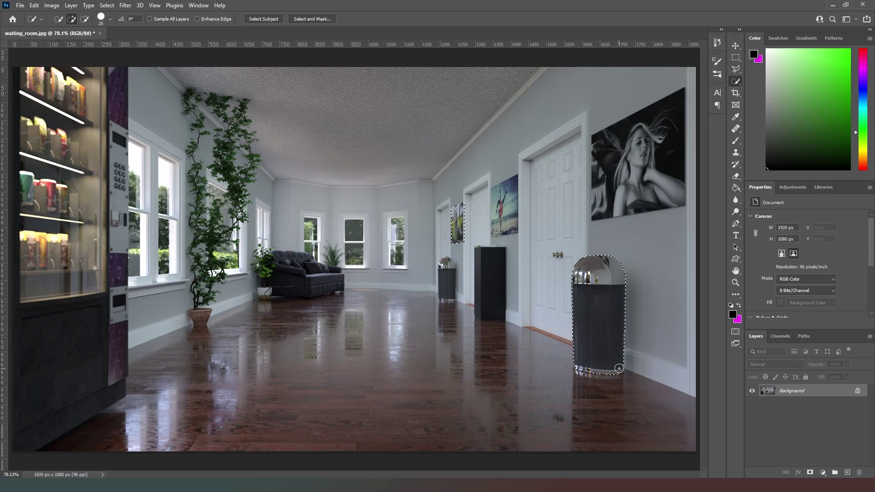
key(bracketleft)
key(bracketleft)
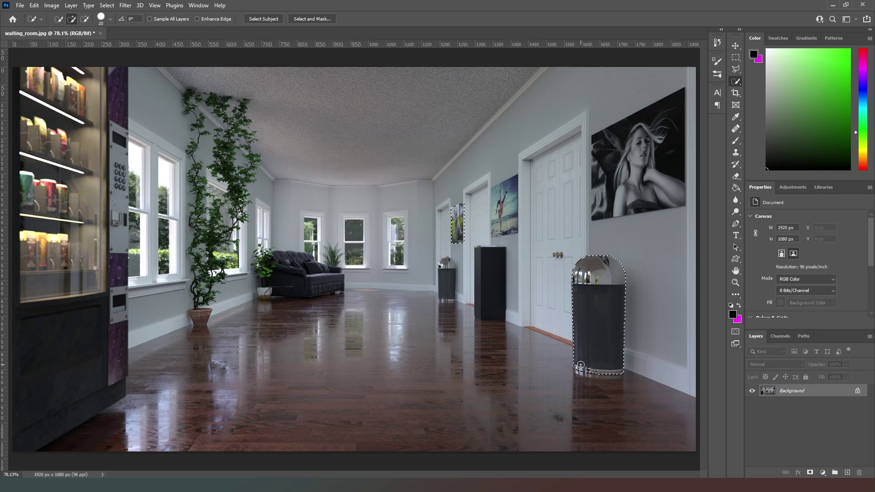
click(576, 368)
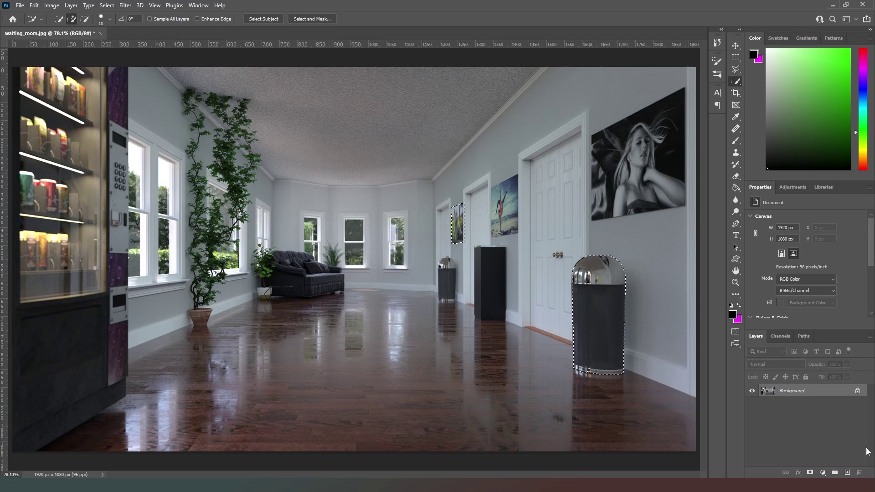
click(810, 472)
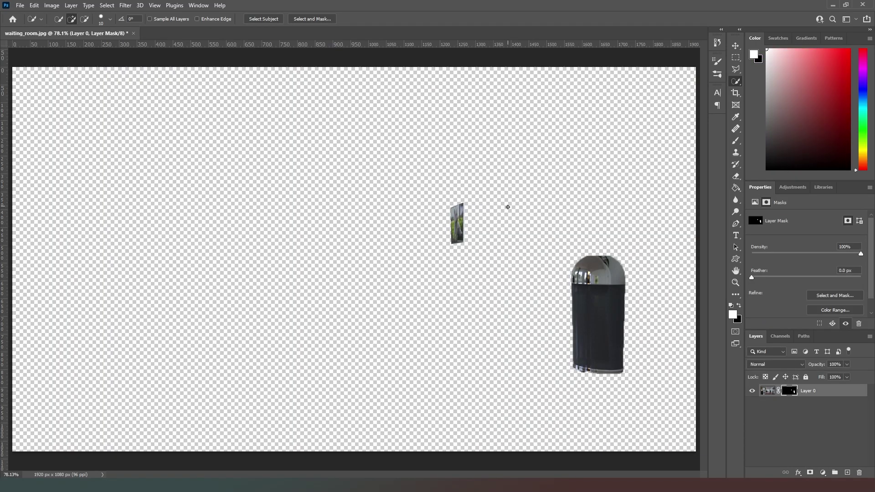
key(ctrl+z)
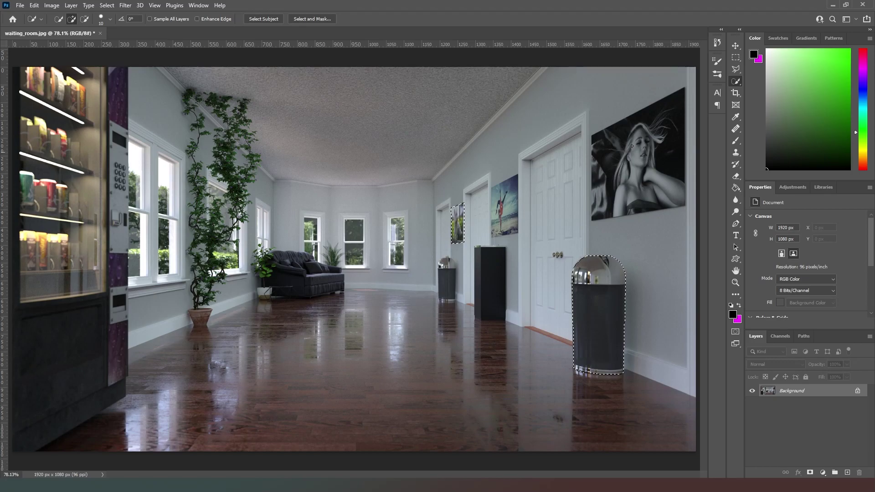
- Subtract the small painting with the Rectangular Marquee and mask everything except the trash can
click(736, 57)
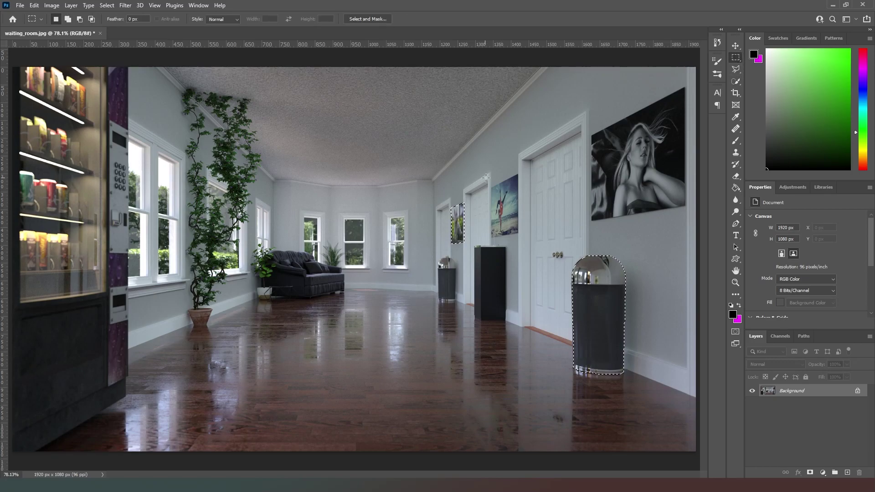
mouse_move(434, 189)
mouse_down()
mouse_move(479, 212)
mouse_move(513, 246)
mouse_up()
click(810, 473)
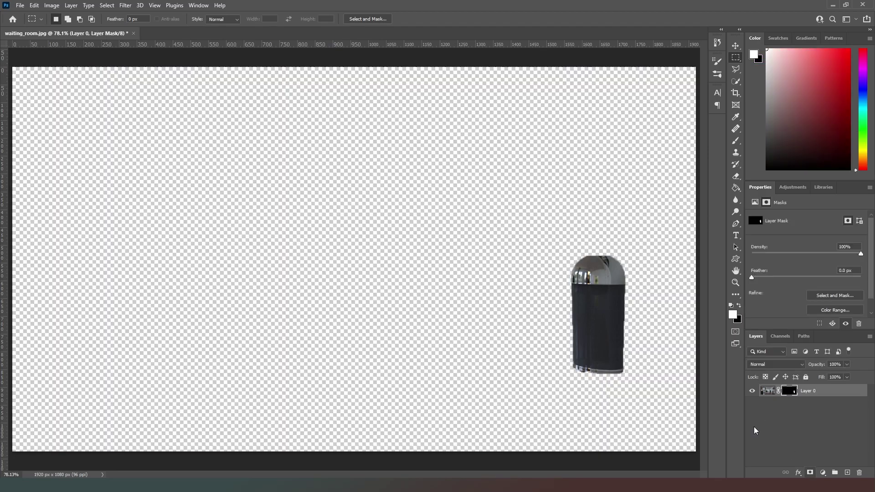
- Export the trash can cutout as the 1920×1080 PNG waiting_room_trashcan_01
click(20, 5)
mouse_move(77, 146)
click(191, 155)
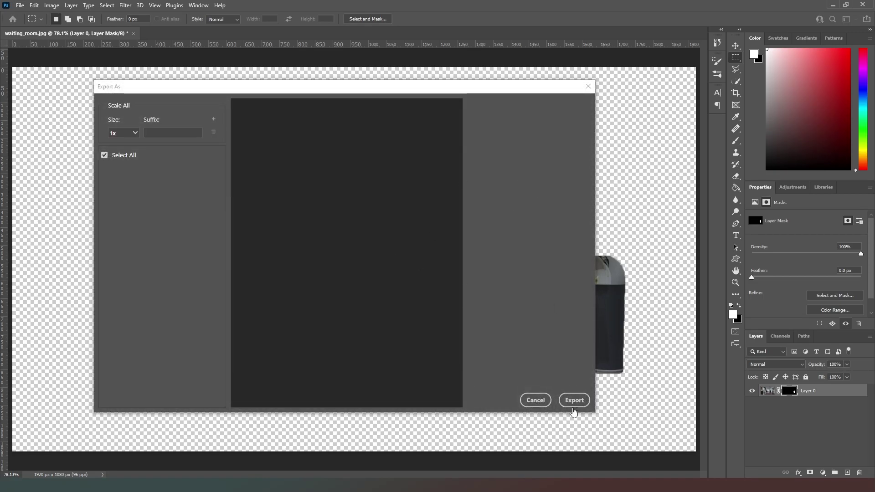
click(574, 400)
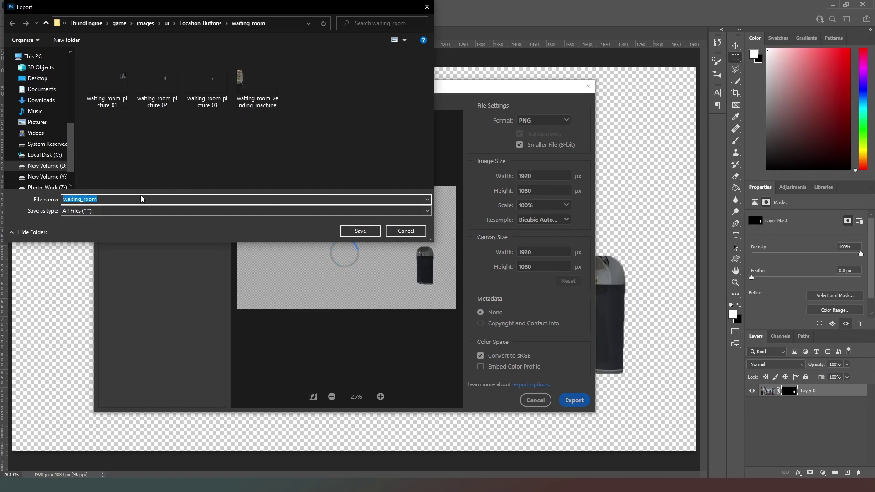
click(141, 197)
text(_trasc)
key(BackSpace)
text(hcan_01)
click(361, 231)
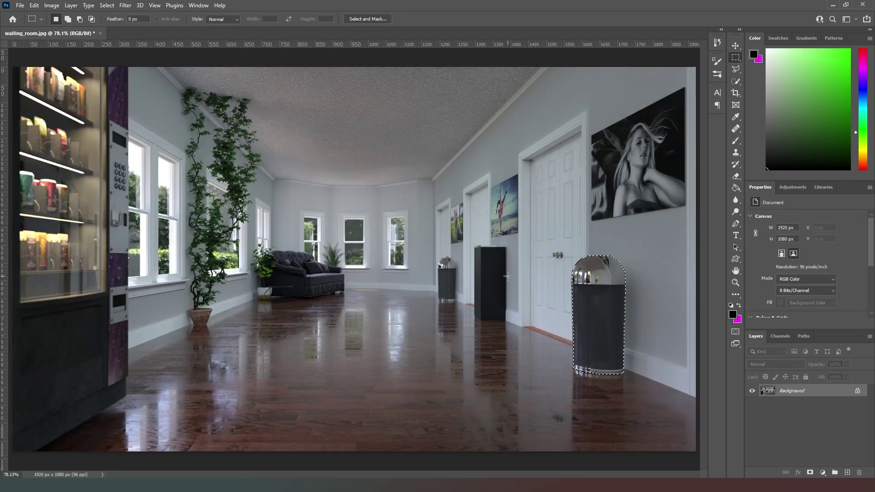
- Clear the old selection, quick-select the small far-wall trash can, and mask out everything else
key(ctrl+d)
drag(582, 155, 597, 168)
click(618, 110)
right_click(735, 82)
key(w)
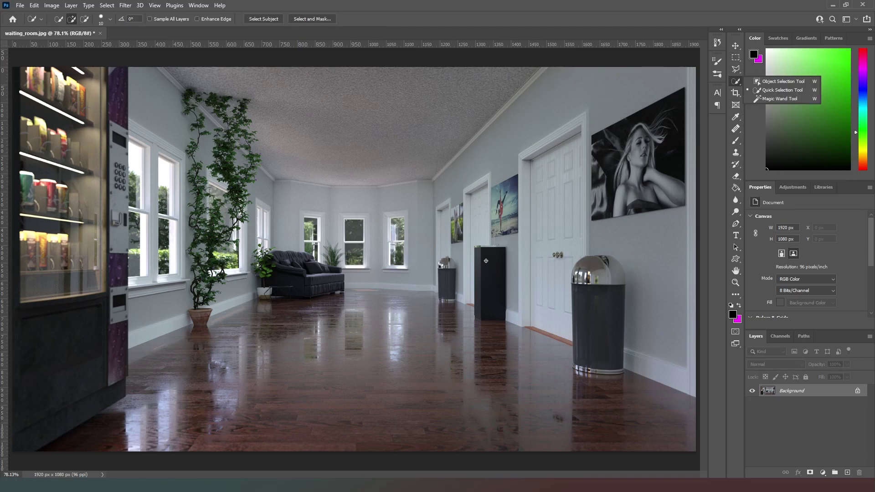
drag(450, 259, 447, 284)
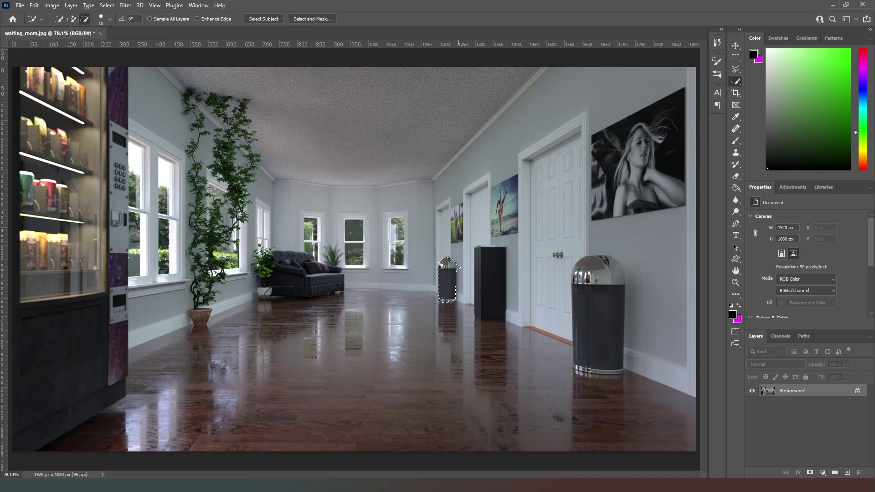
key(alt)
click(810, 472)
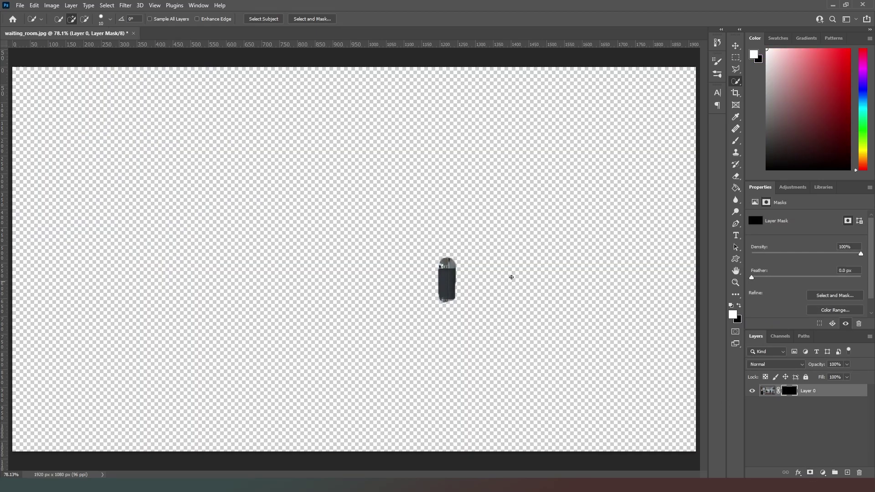
- Export the farther trash can cutout as the 1920×1080 PNG waiting_room_trashcan_02
click(34, 5)
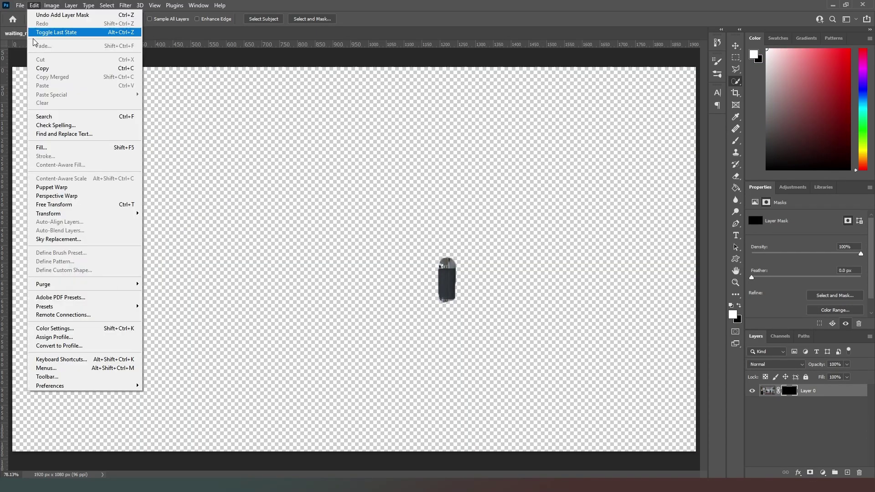
mouse_move(20, 6)
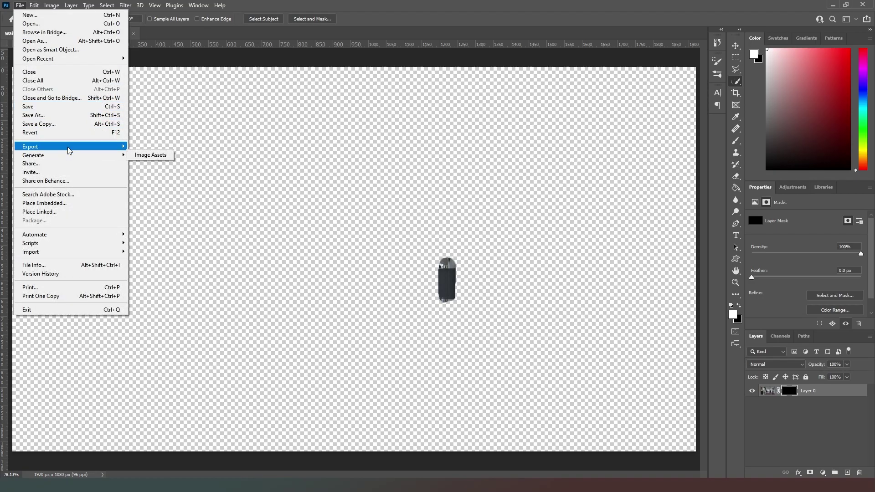
mouse_move(68, 147)
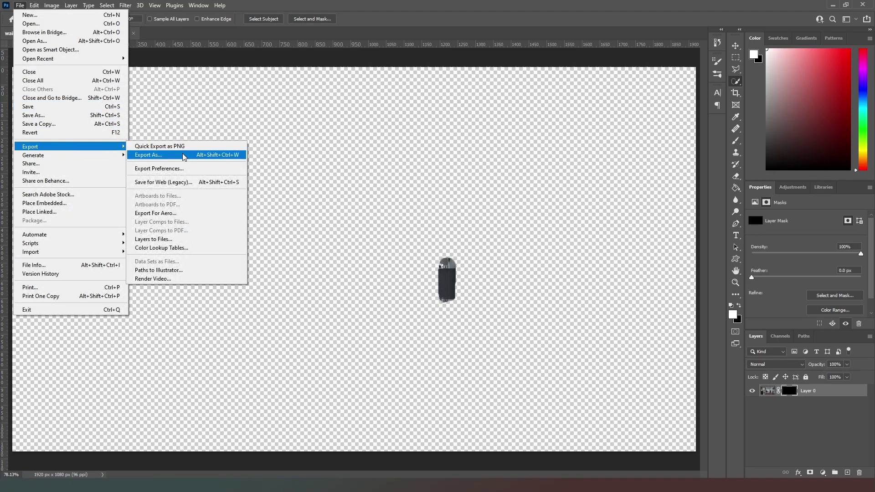
click(175, 156)
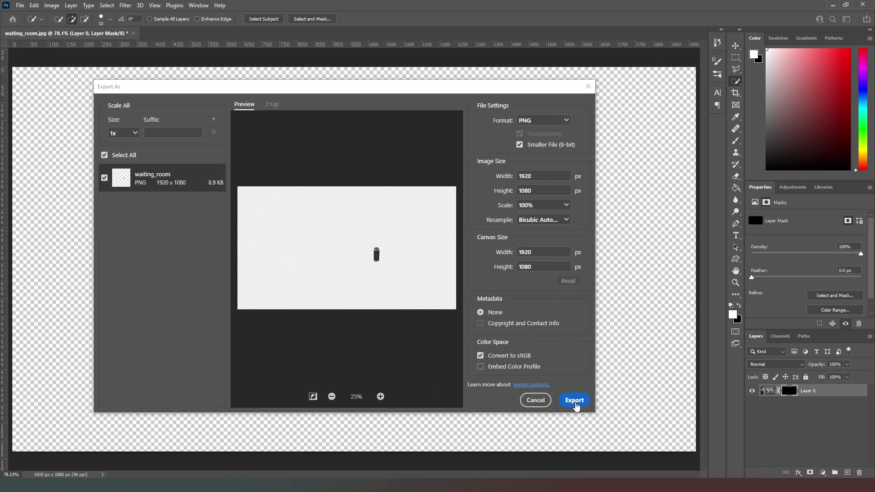
click(576, 404)
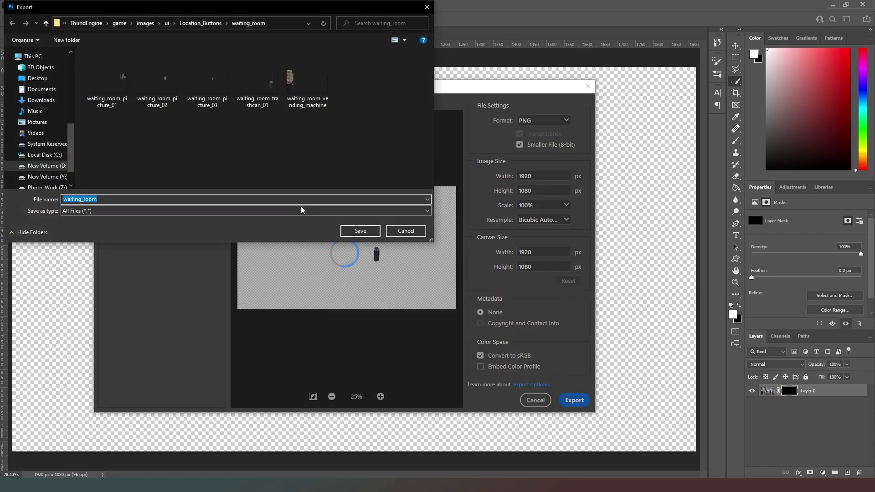
click(145, 201)
click(251, 89)
click(151, 199)
click(150, 198)
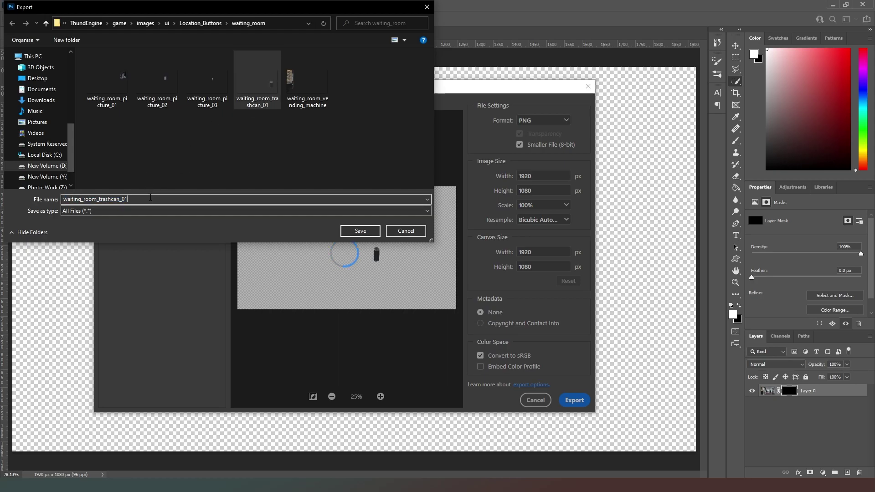
key(BackSpace)
text(2)
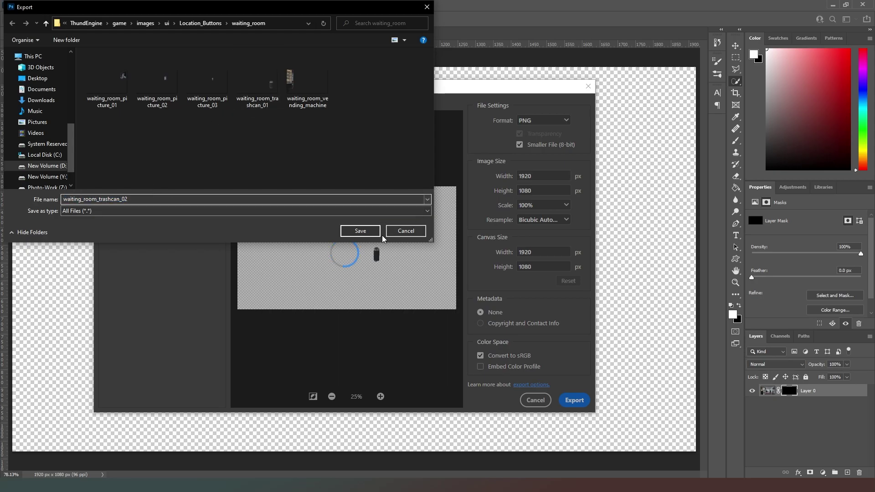
click(360, 232)
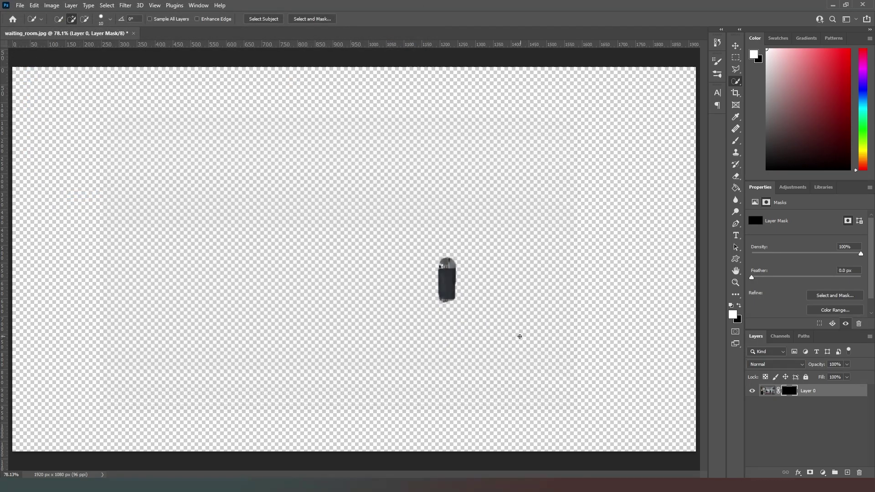
- Undo the mask, trace the tall black pedestal with the Polygonal Lasso, and mask out the rest
key(ctrl+z)
key(ctrl+z)
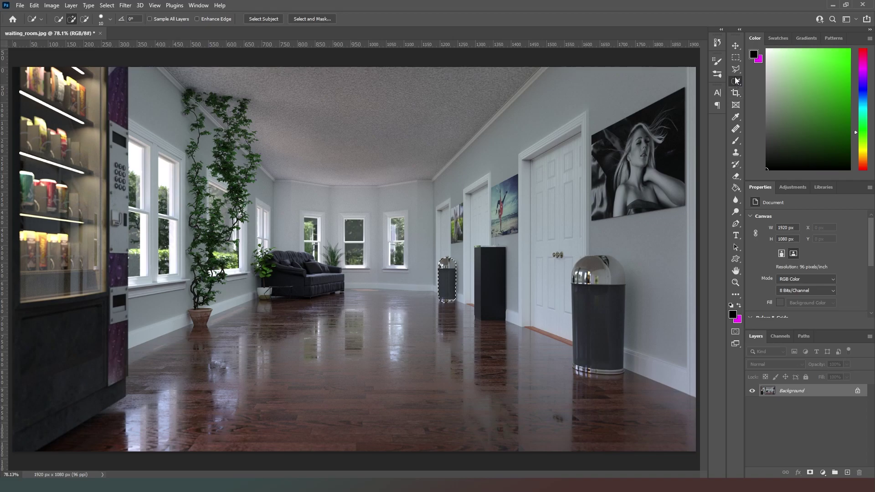
key(l)
click(507, 246)
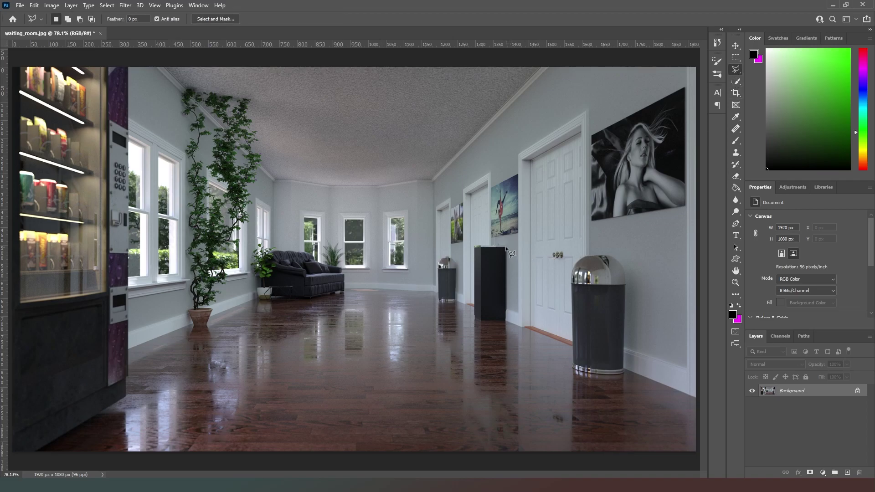
click(507, 322)
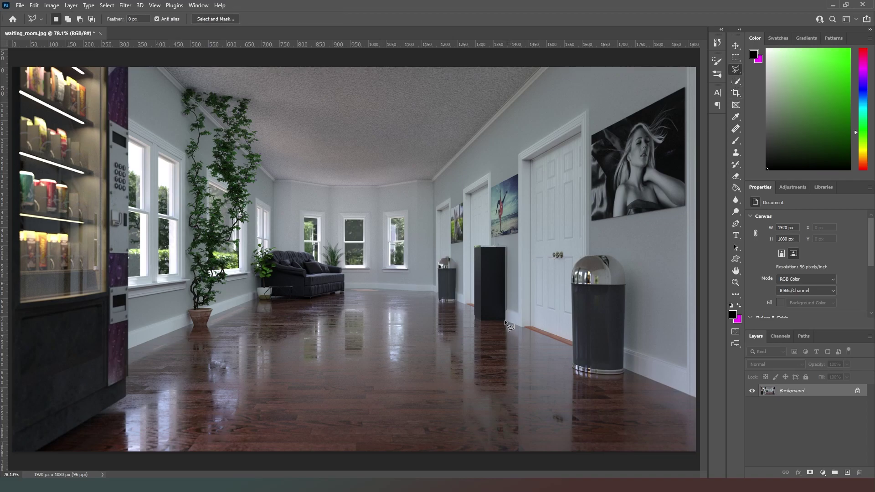
click(474, 320)
click(475, 246)
click(508, 246)
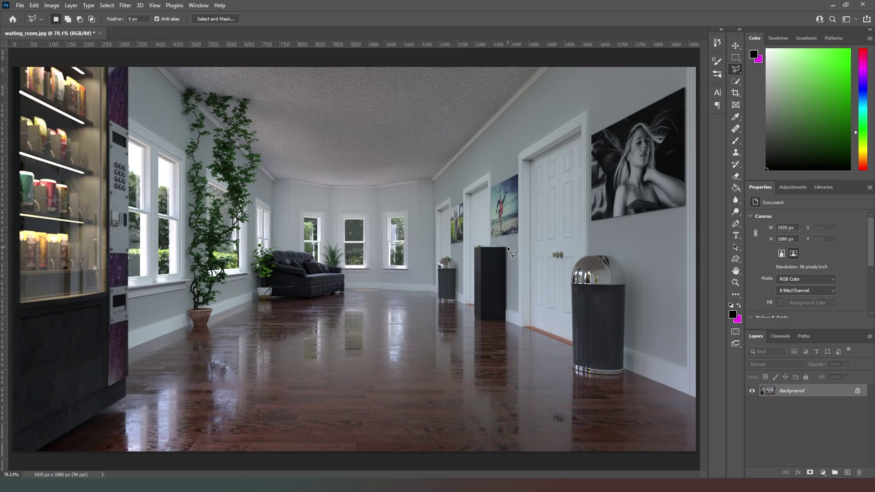
click(810, 473)
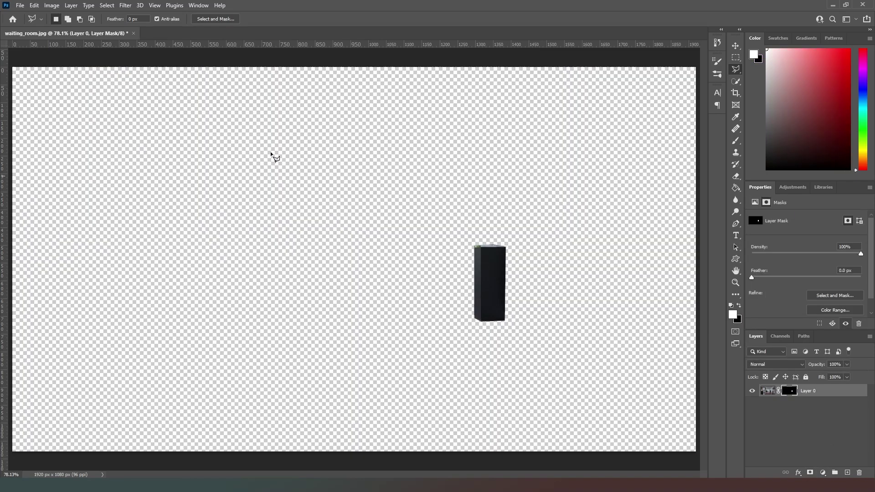
click(14, 4)
- Export the pedestal cutout as the PNG waiting_room_water_fountain
mouse_move(70, 146)
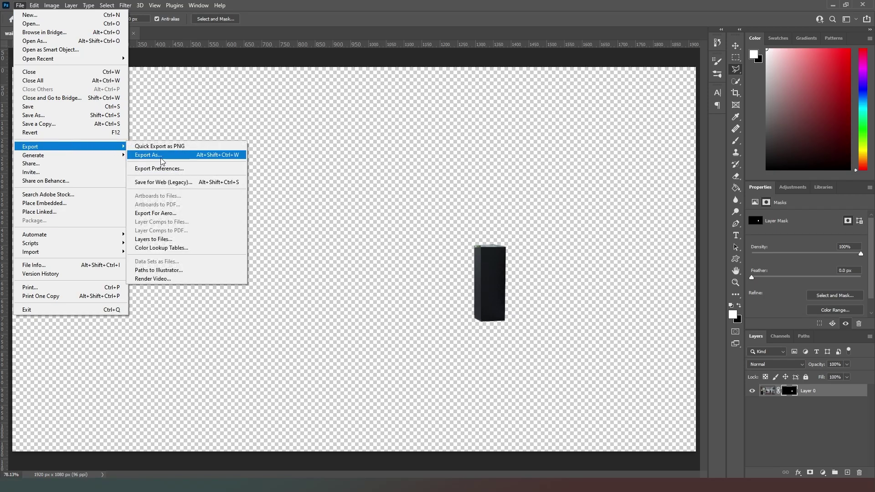
click(165, 156)
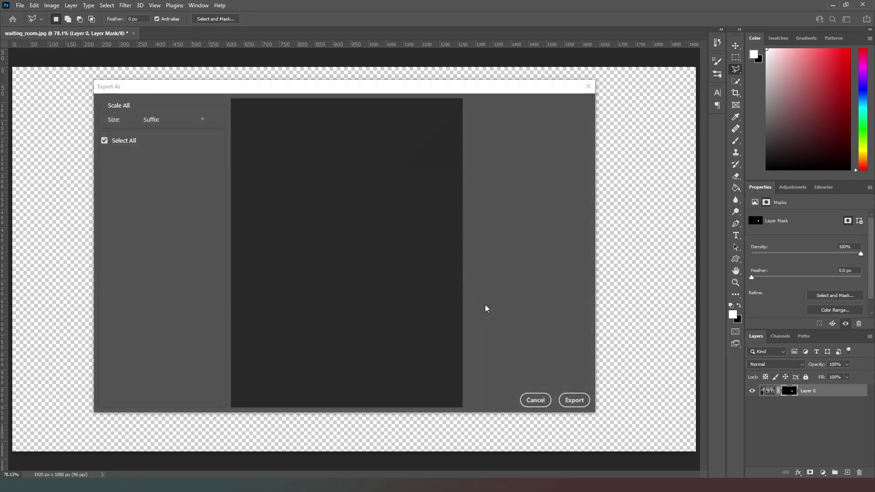
click(575, 397)
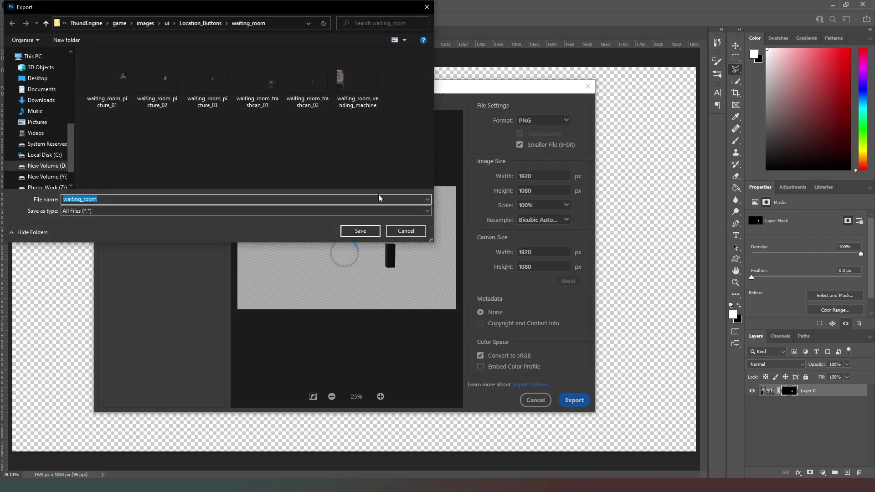
click(325, 199)
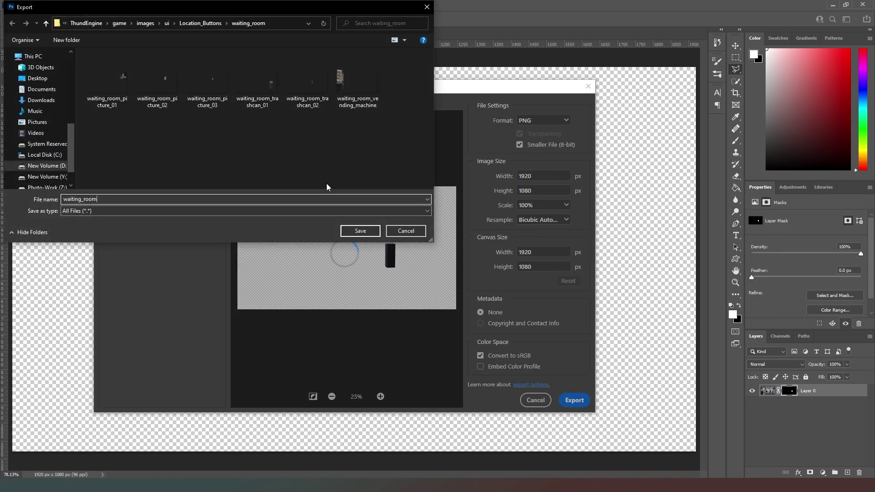
text(_water_fountain)
click(375, 233)
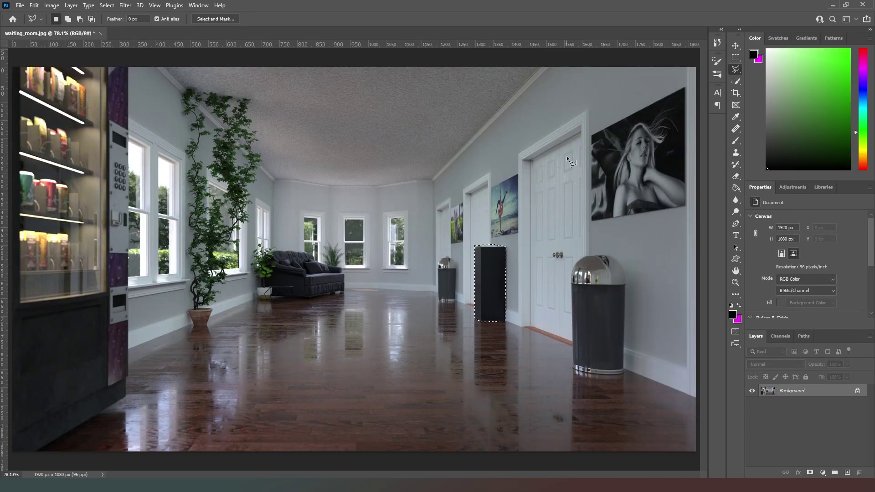
- Outline the nearest white door with the Polygonal Lasso and mask out everything else
click(581, 134)
click(571, 273)
click(531, 327)
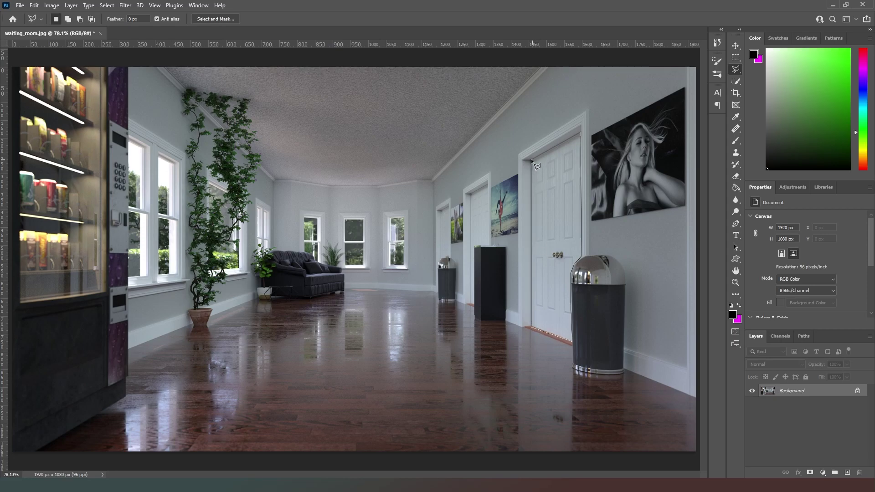
click(580, 132)
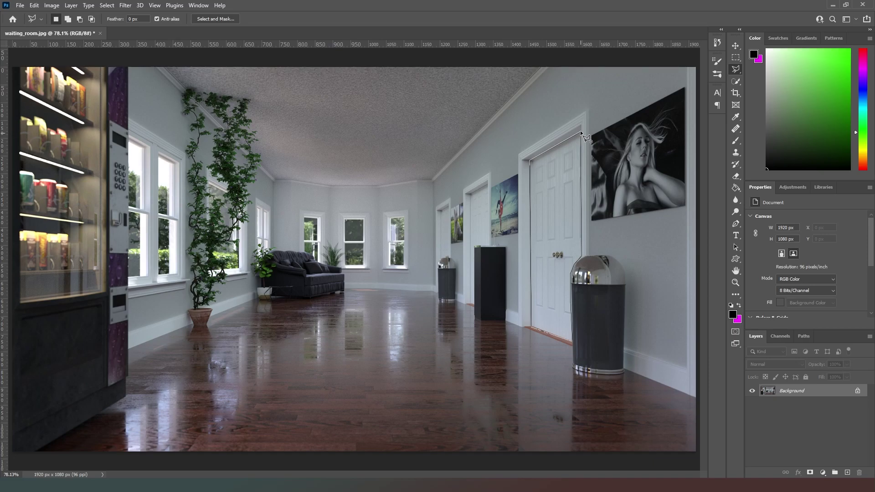
click(814, 473)
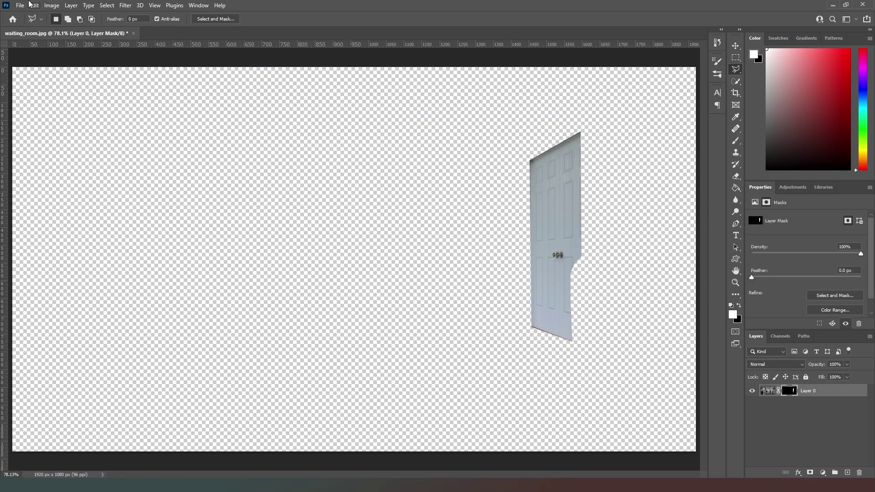
- Export the door cutout as the PNG waiting_room_door_01
click(20, 5)
mouse_move(90, 149)
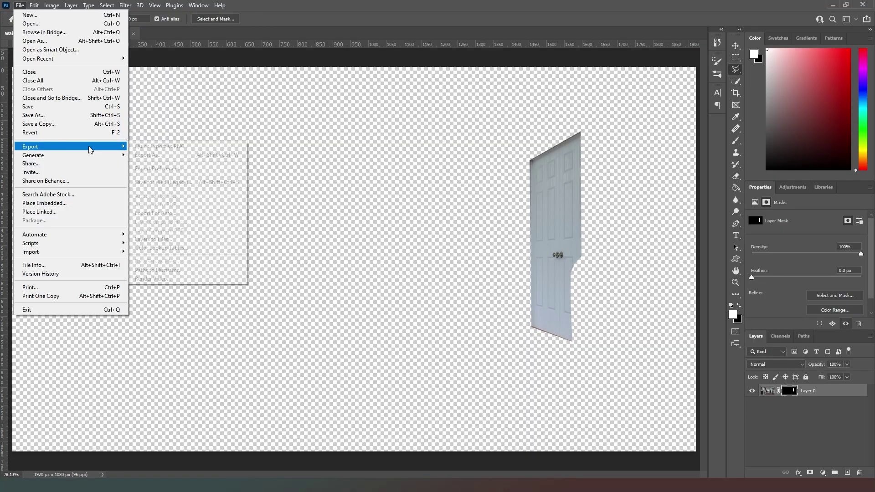
click(172, 154)
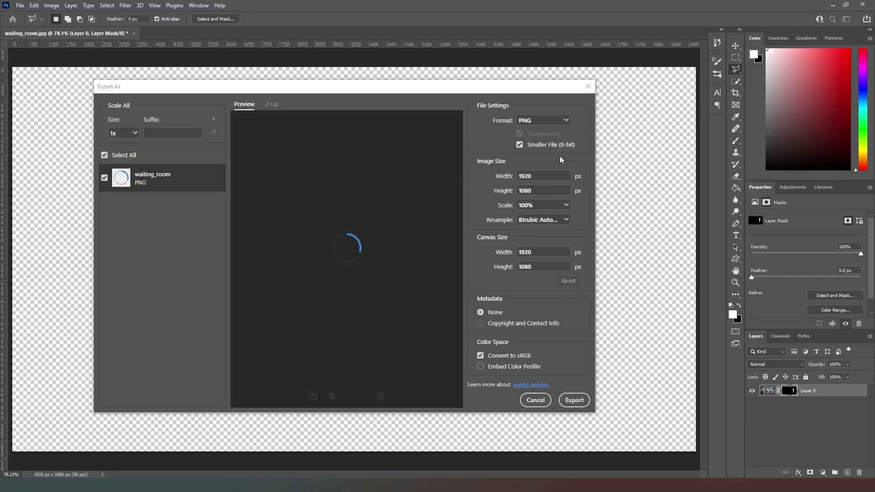
click(574, 400)
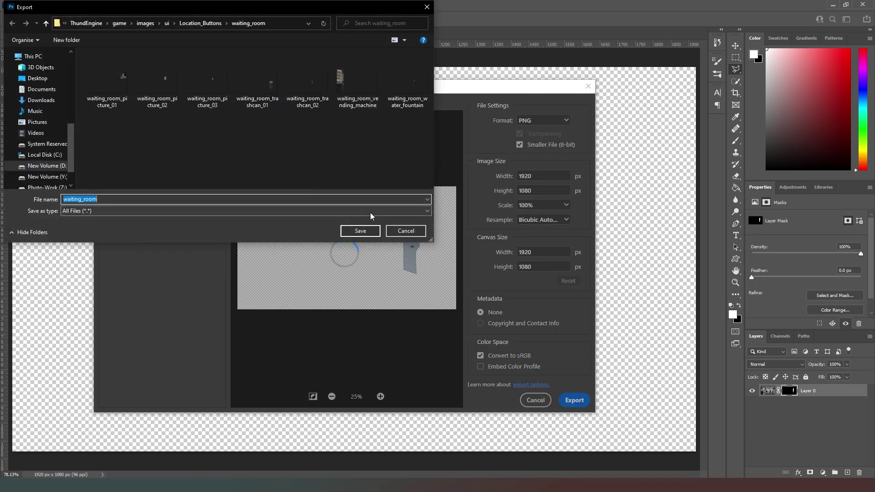
click(372, 201)
text(_)
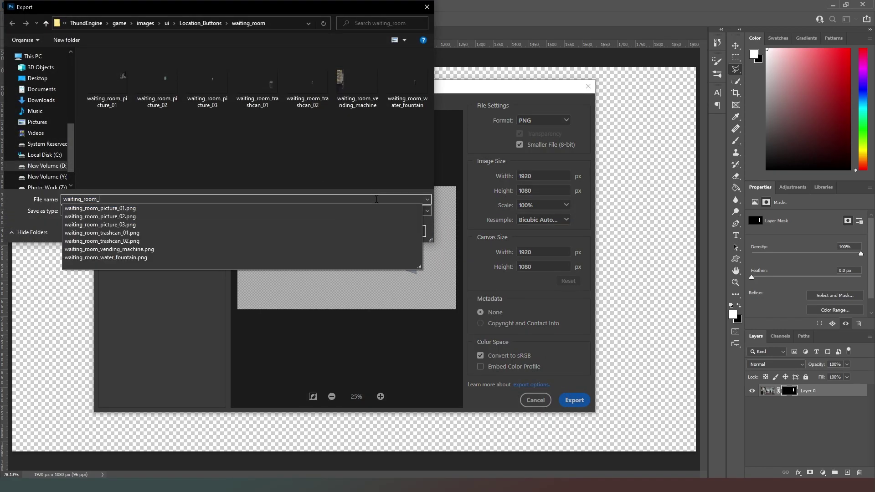
text(door_01)
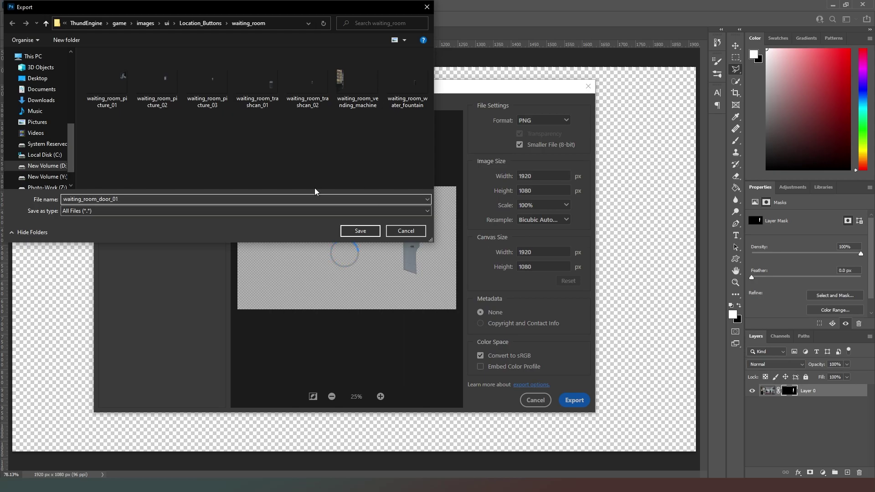
click(355, 230)
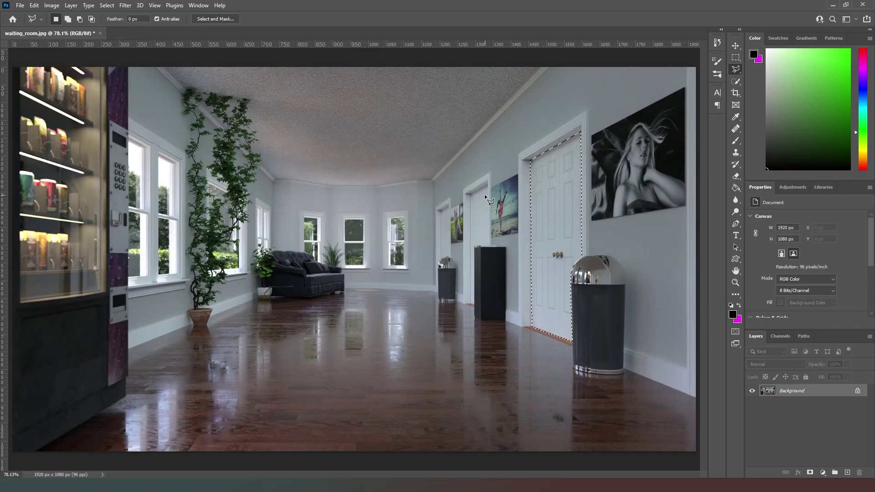
- Deselect, outline the narrow door strip behind the pedestal, and mask out everything else
key(ctrl+d)
click(476, 245)
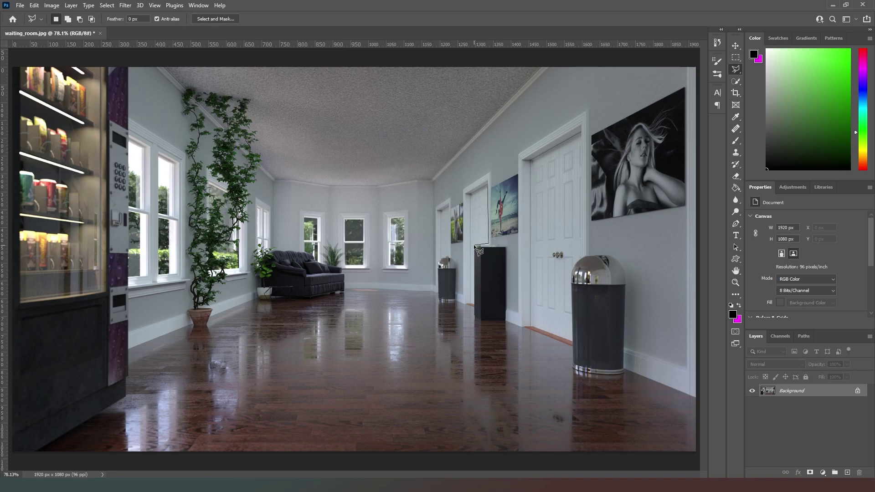
click(469, 304)
click(488, 183)
click(810, 473)
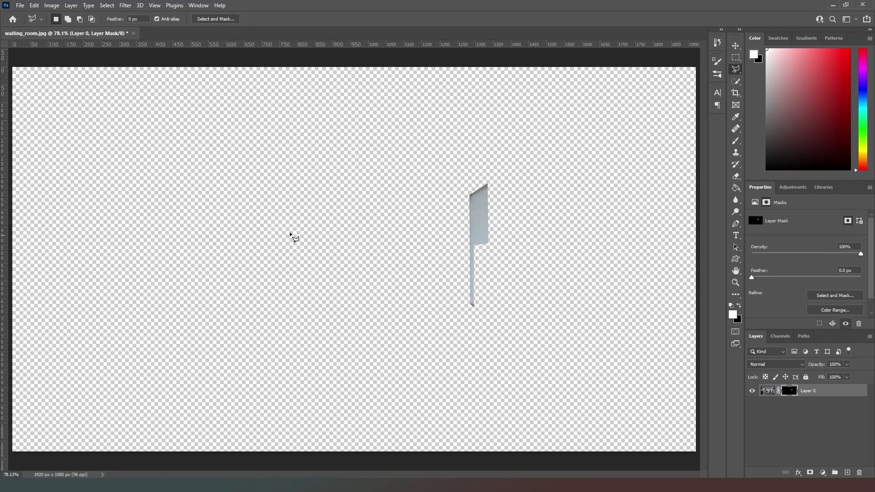
- Export the door strip as the 1920×1080 PNG waiting_room_door_02
click(20, 5)
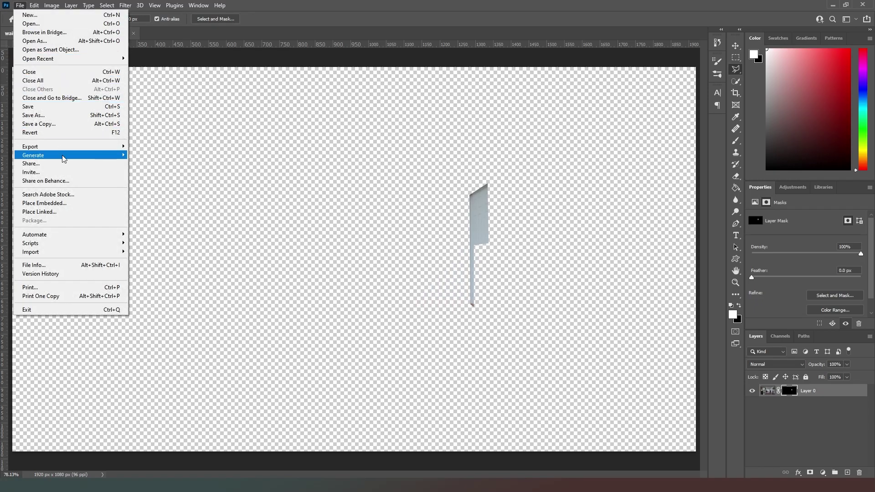
mouse_move(76, 152)
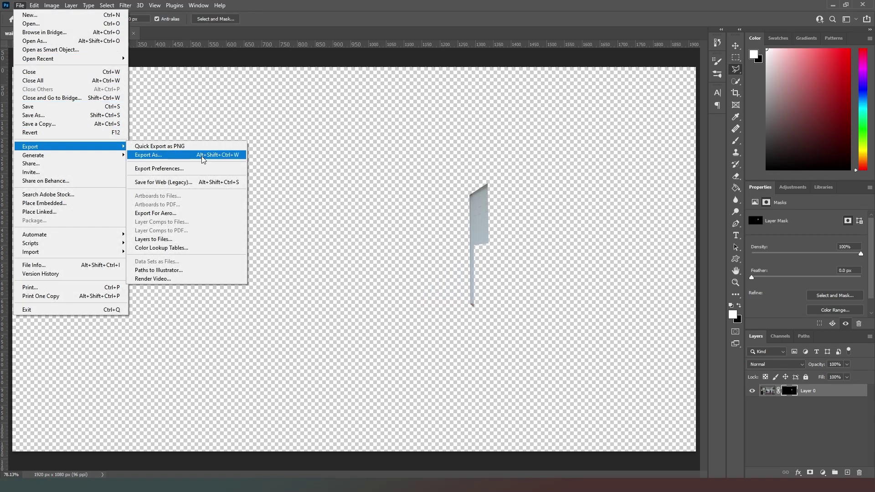
click(201, 155)
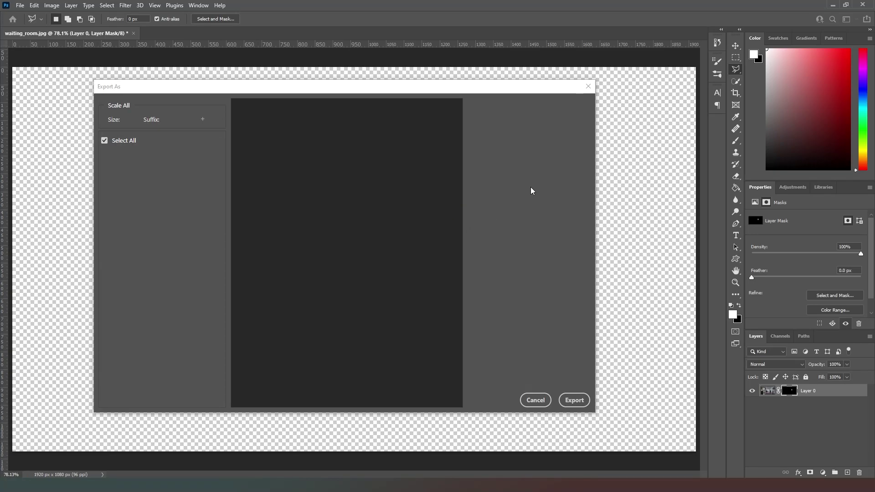
click(582, 404)
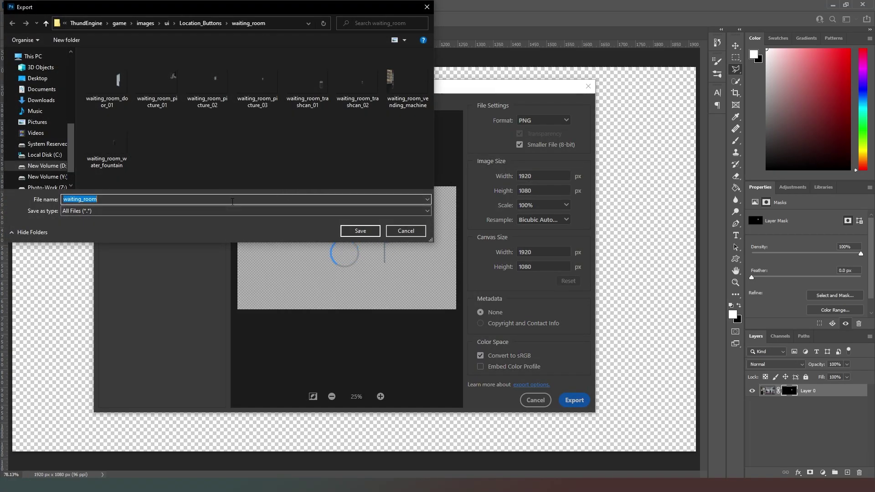
click(227, 196)
text(_)
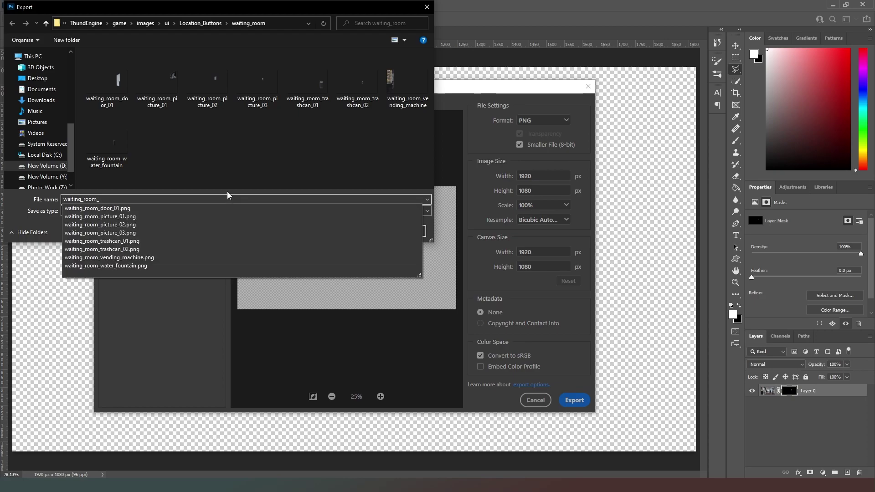
text(door_02)
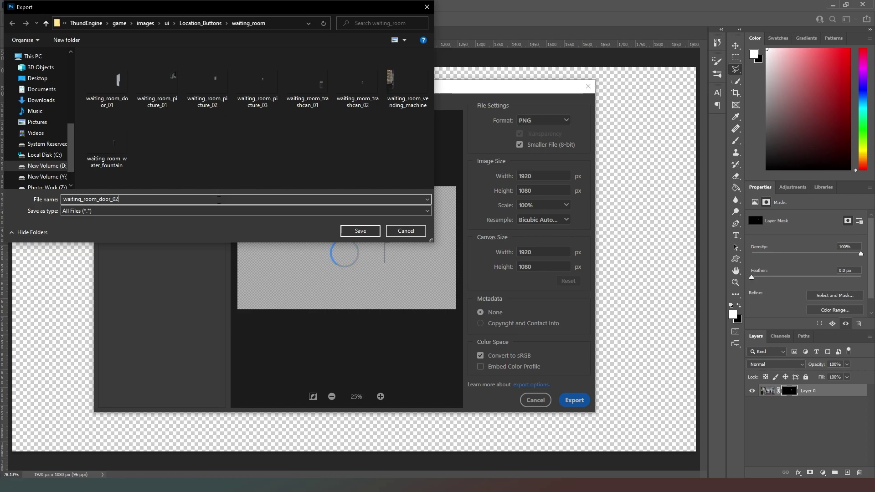
click(366, 236)
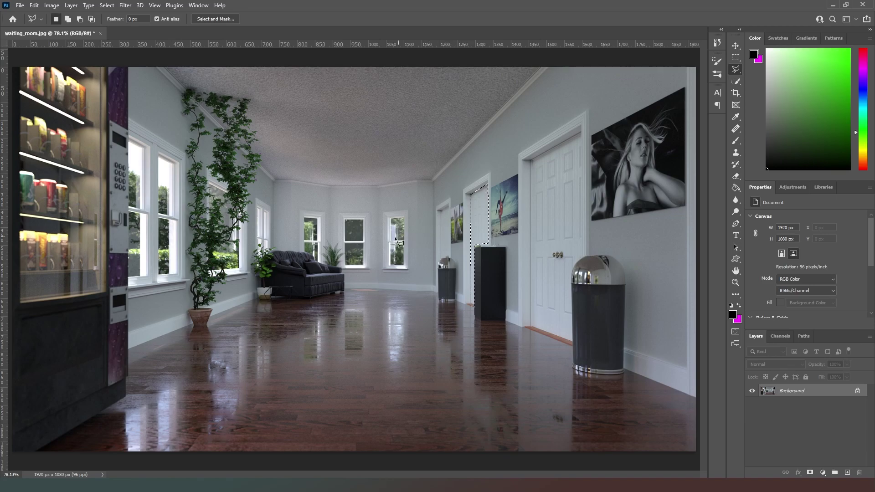
- Outline the narrow door sliver near the centre and mask out everything else
click(450, 205)
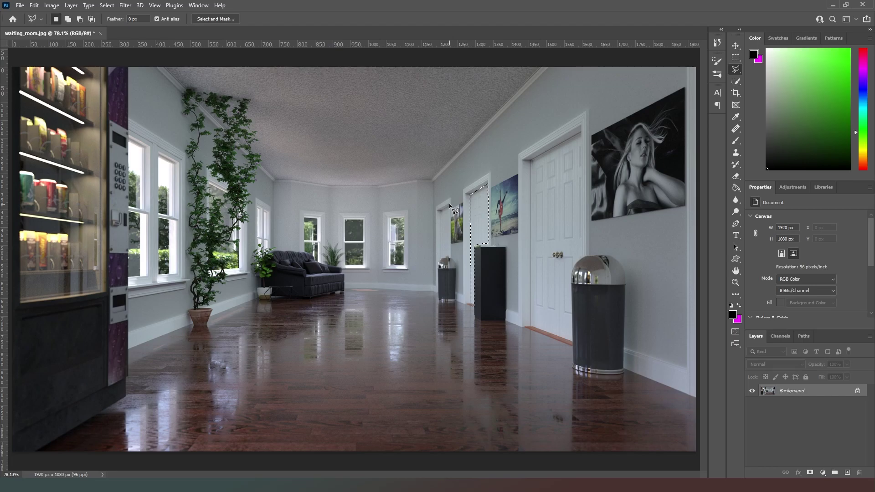
click(441, 257)
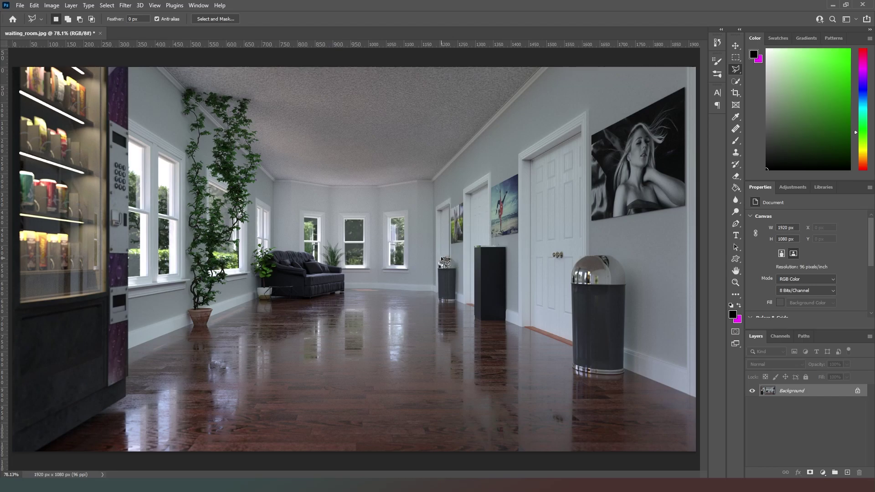
click(449, 205)
click(810, 472)
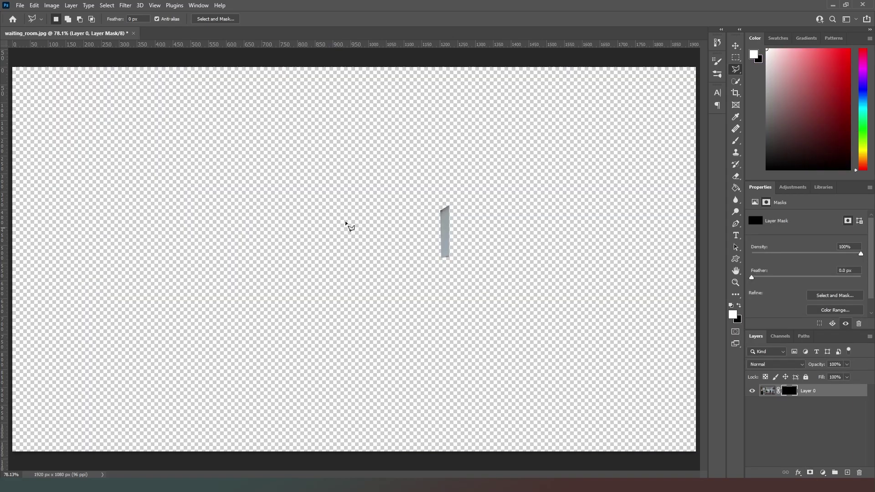
- Export the door sliver as the PNG waiting_room_door_03
click(21, 5)
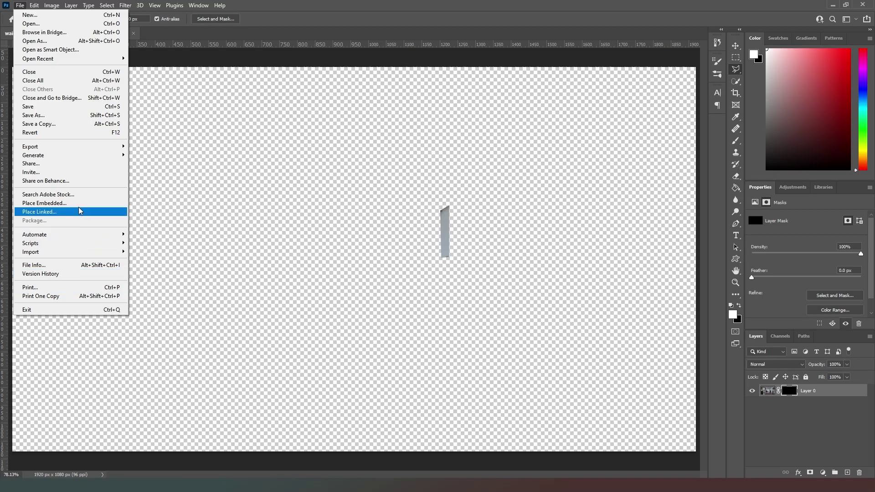
mouse_move(93, 148)
click(173, 157)
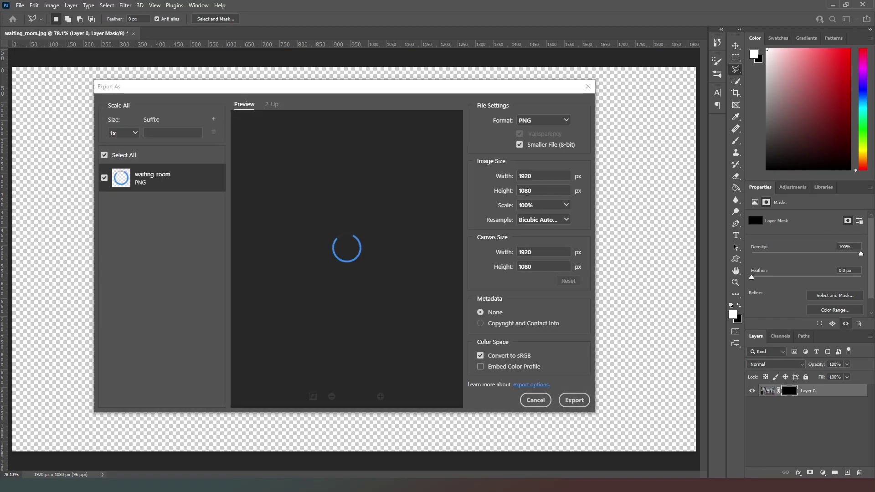
click(574, 401)
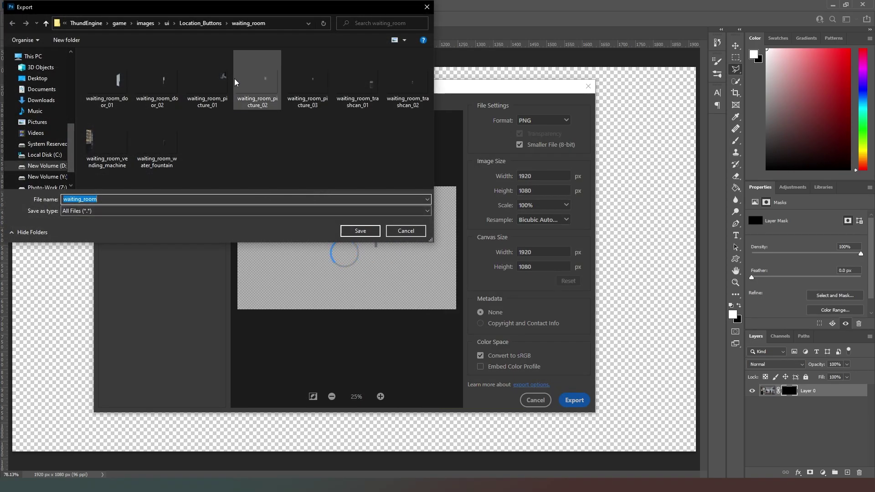
click(164, 83)
click(137, 197)
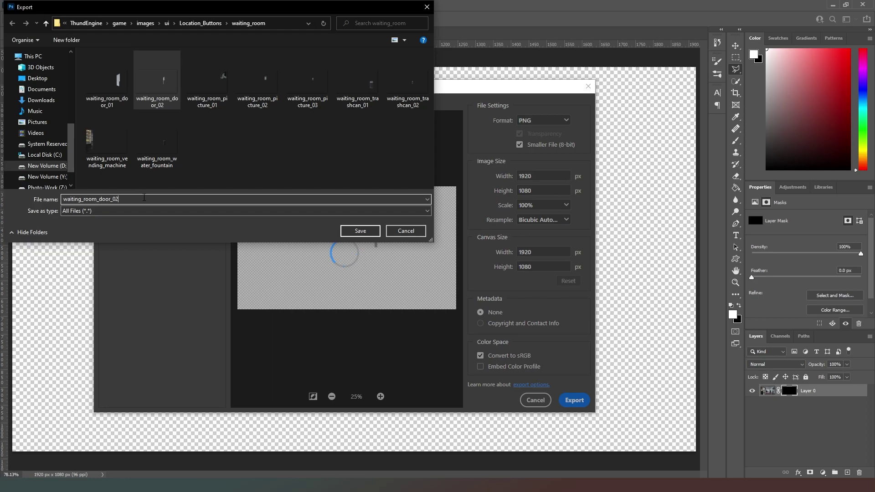
key(BackSpace)
text(3)
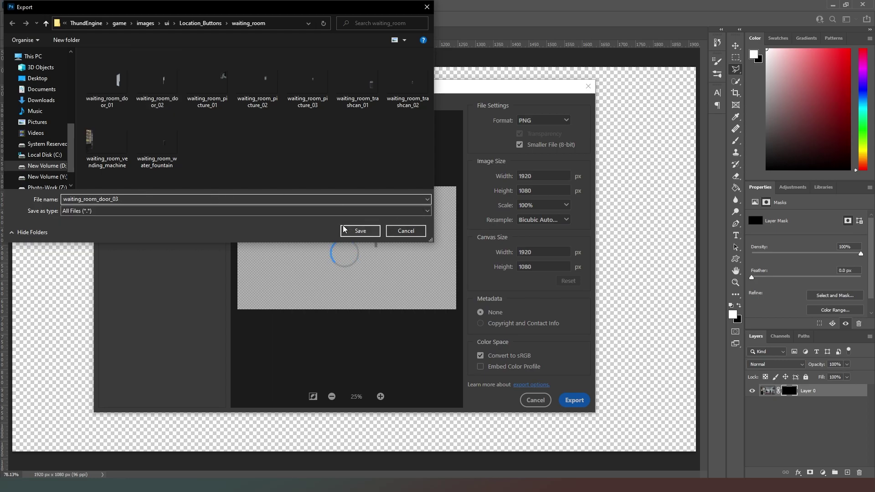
click(359, 231)
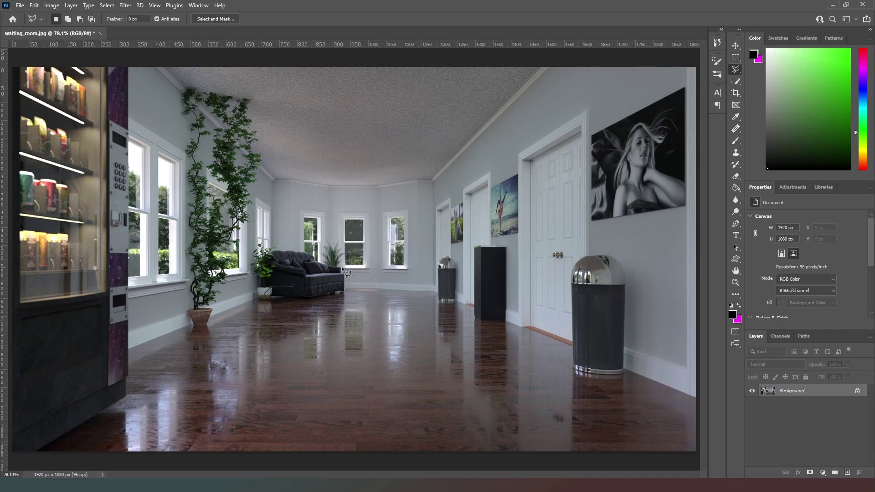
- Trace the sofa with a polygonal lasso and add a layer mask hiding everything else
click(303, 252)
click(263, 297)
click(313, 299)
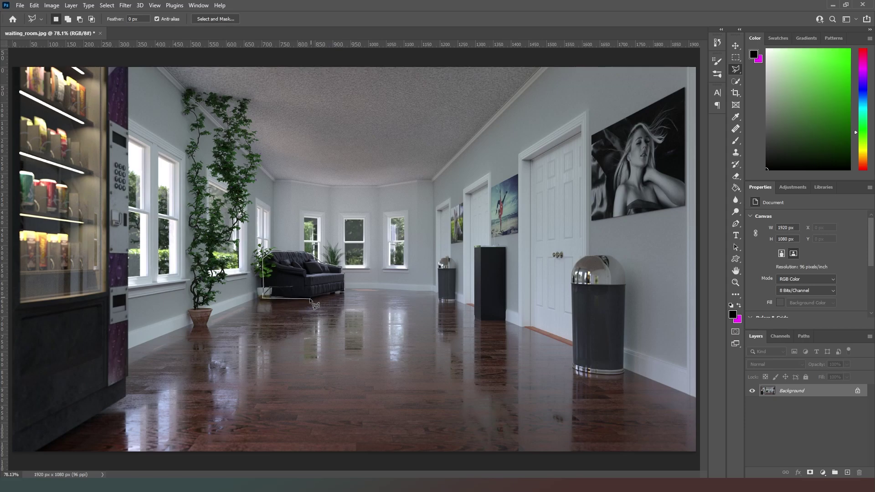
double_click(343, 291)
click(810, 472)
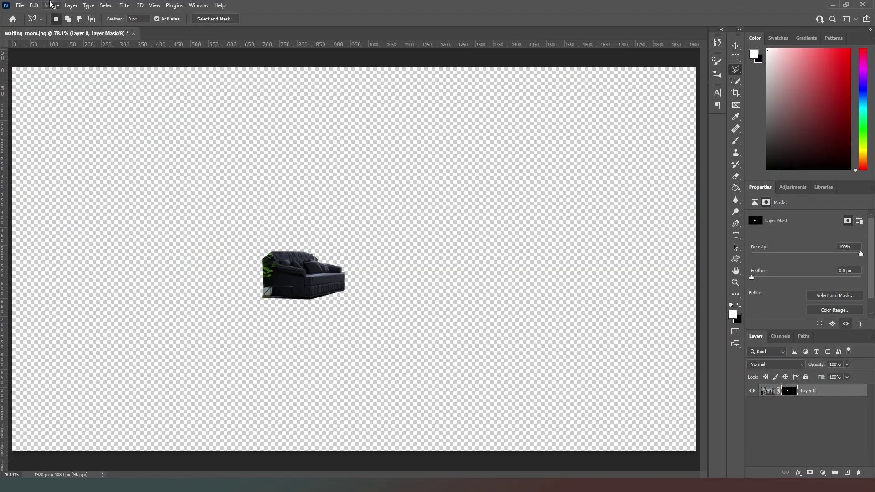
- Export the couch cutout as PNG 'waiting_room_couch', then undo the mask to restore the room
click(21, 5)
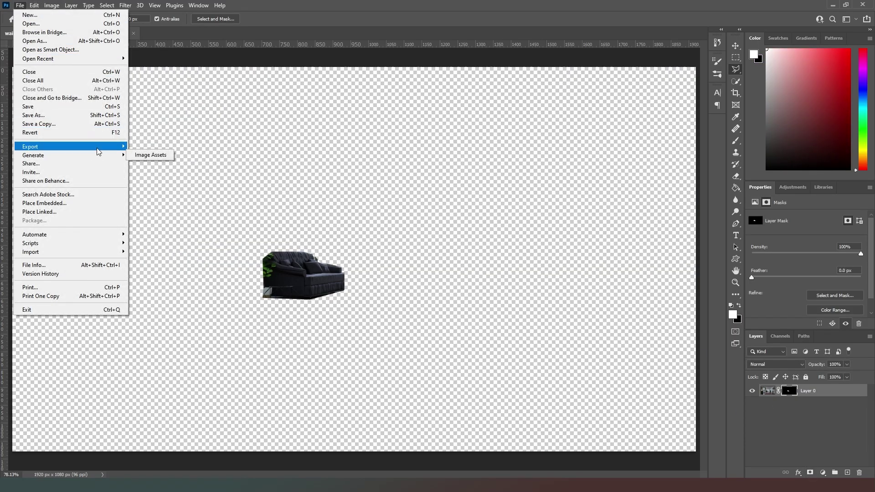
mouse_move(92, 147)
click(169, 154)
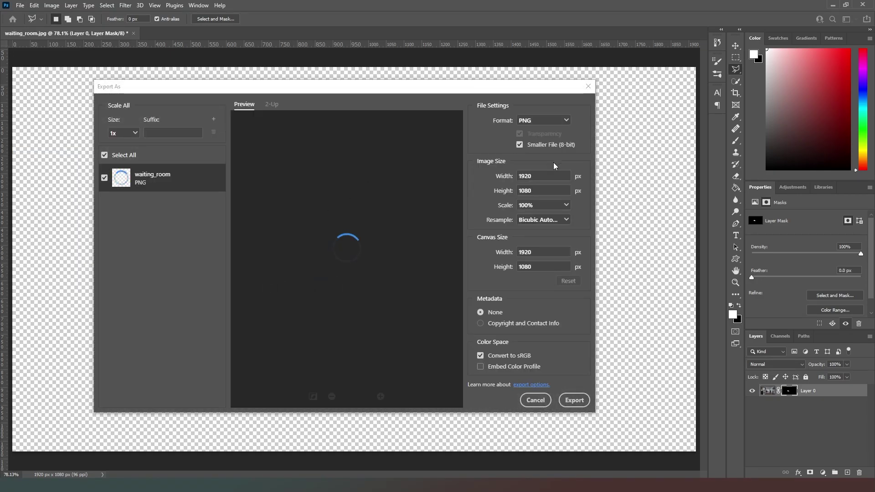
click(575, 400)
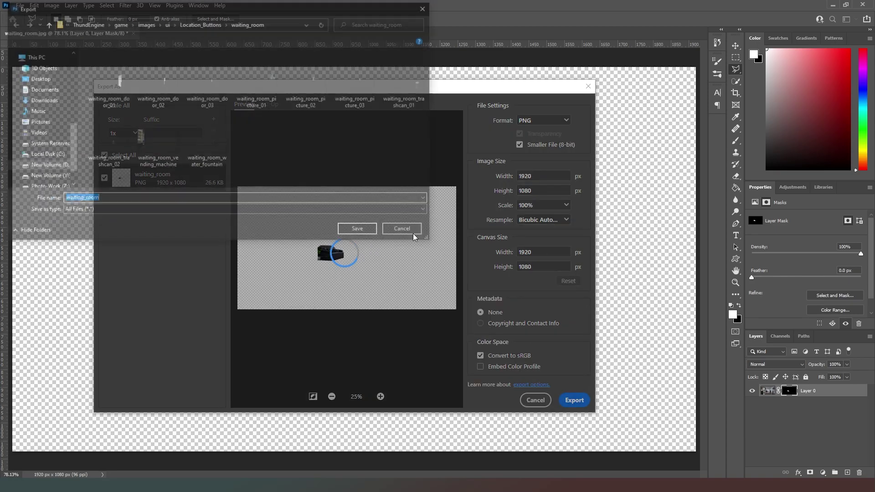
click(206, 198)
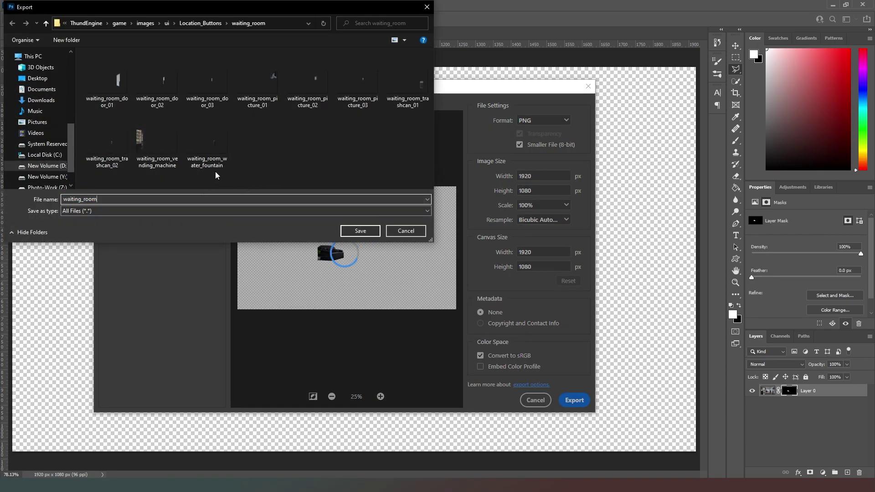
text(_couch)
click(371, 233)
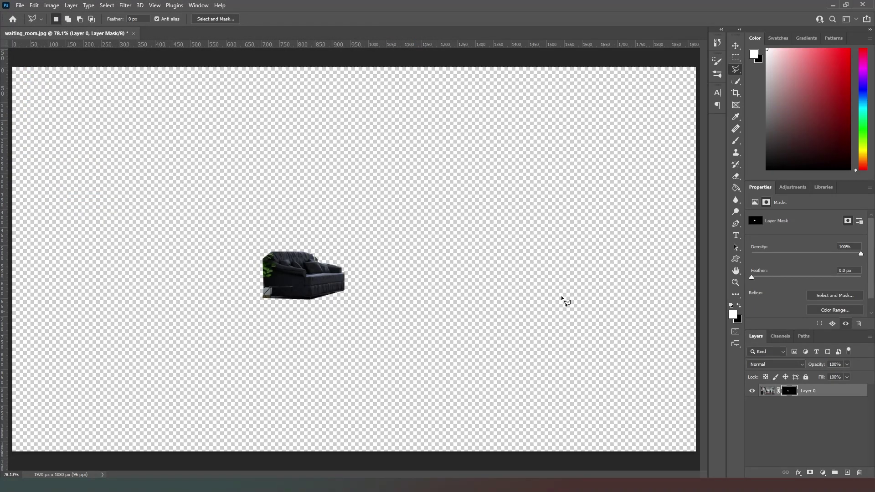
key(ctrl+z)
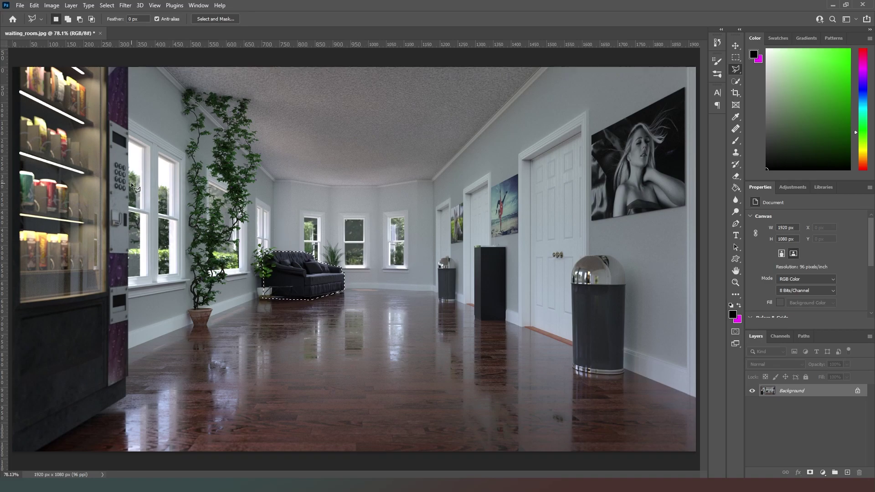
- Trace the left-wall window with a polygonal lasso and add a layer mask isolating it
click(130, 142)
click(174, 162)
click(177, 273)
click(129, 277)
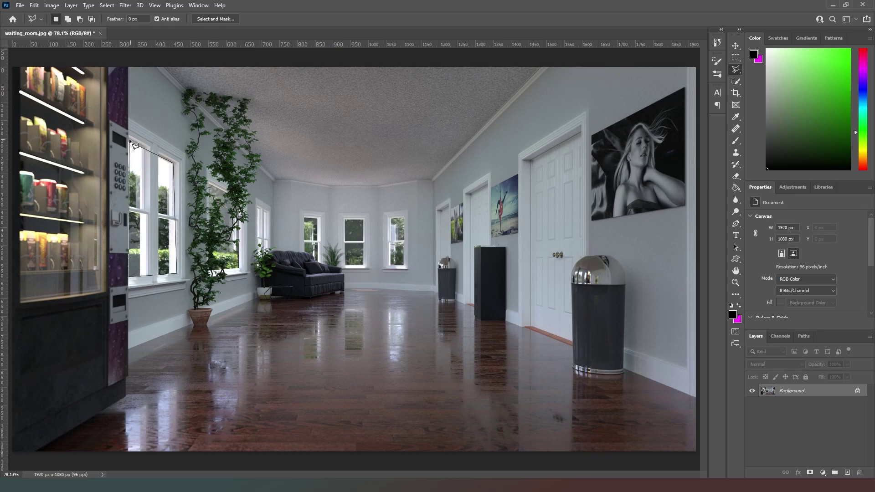
click(129, 143)
click(811, 472)
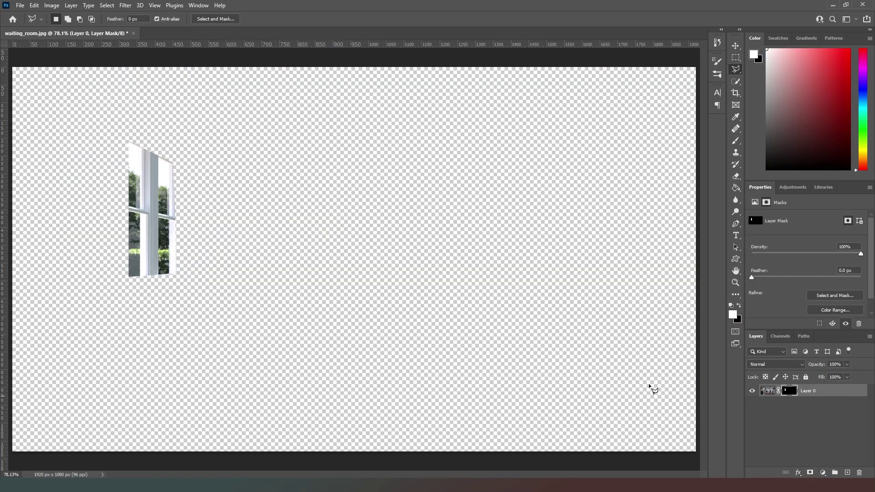
- Export the masked window as PNG 'waiting_room_window'
click(24, 4)
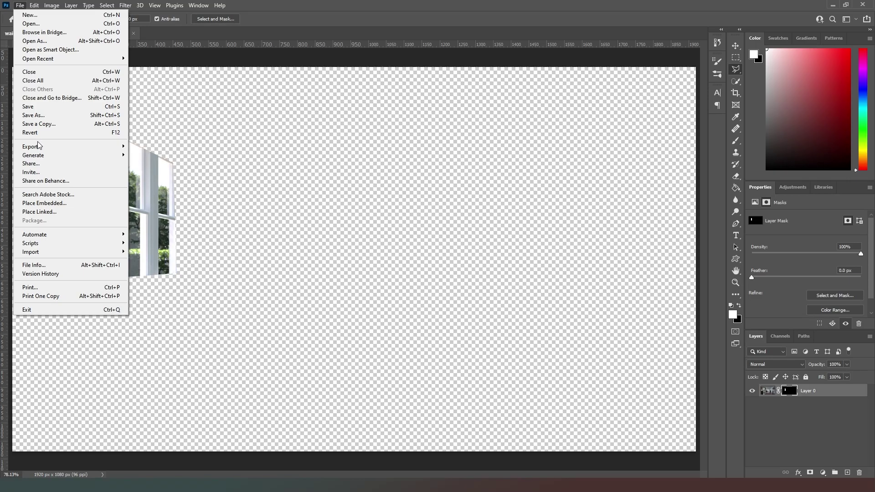
mouse_move(39, 146)
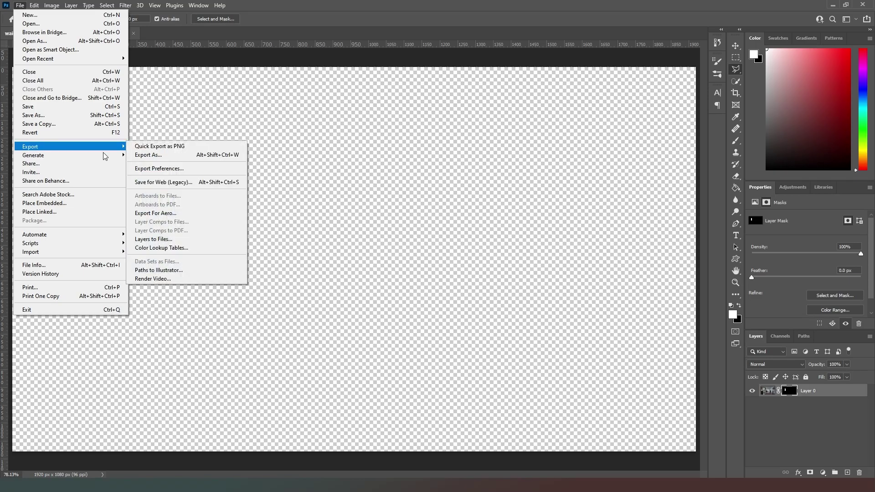
click(174, 155)
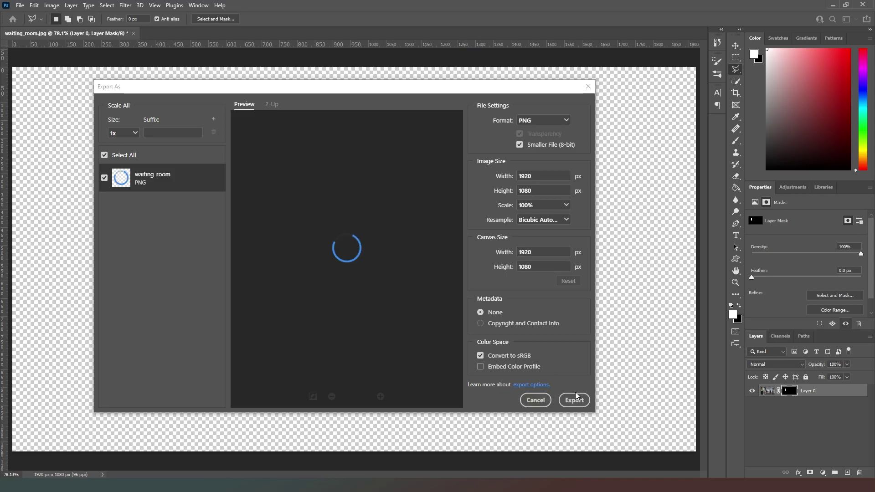
click(576, 400)
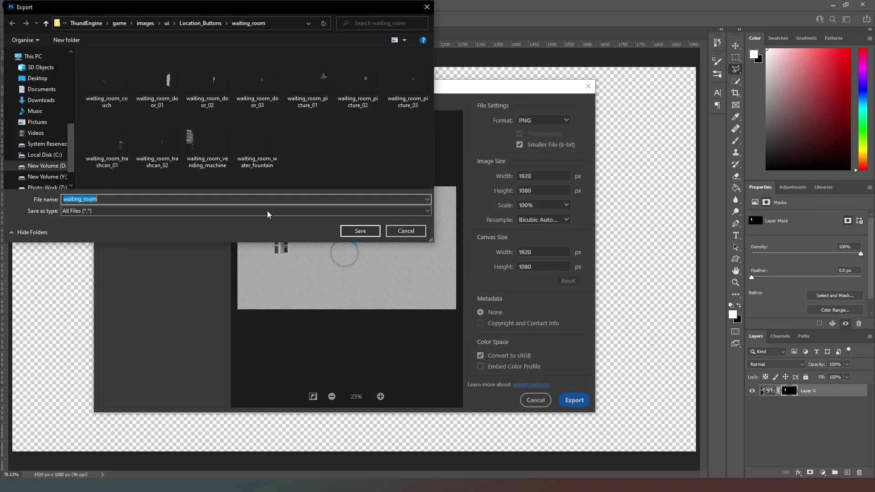
click(214, 199)
text(_w)
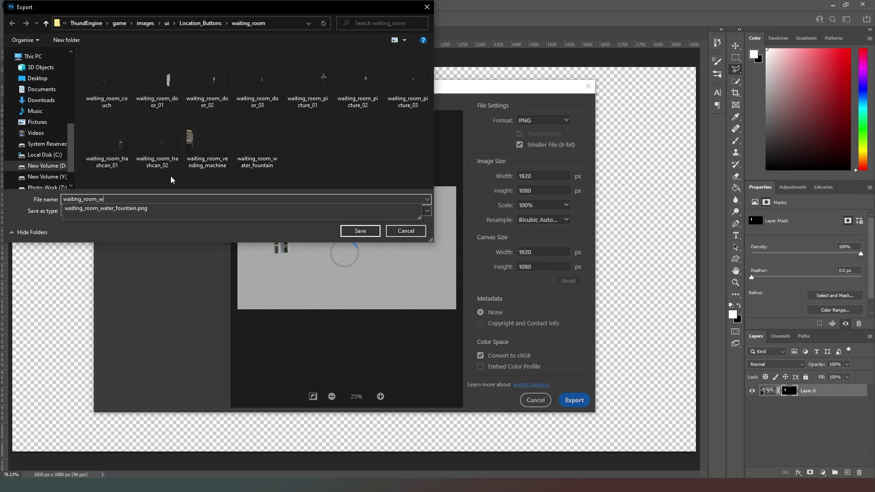
text(indow)
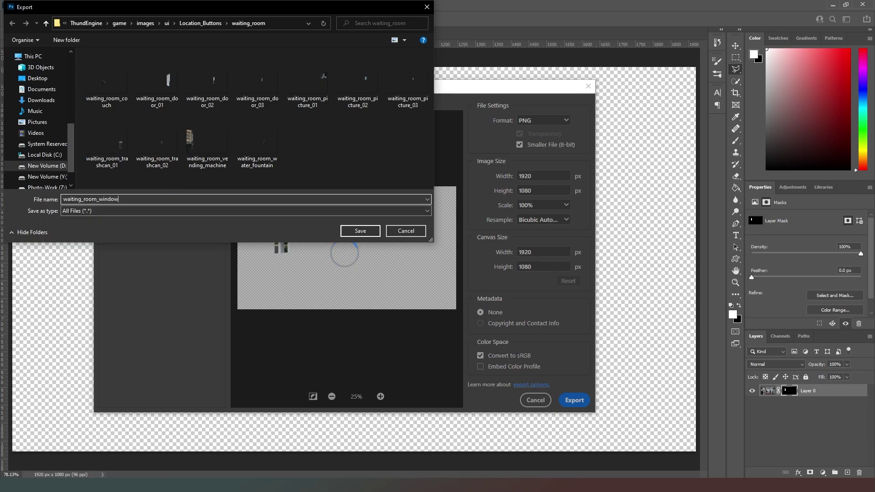
click(365, 231)
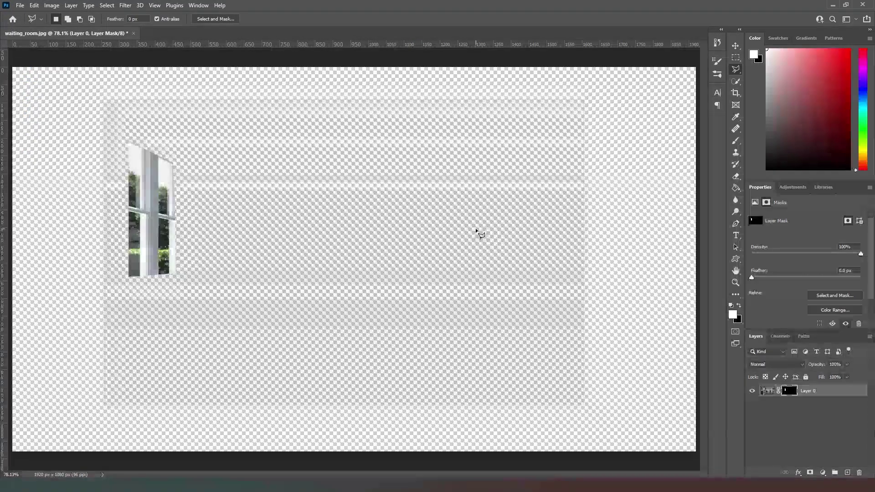